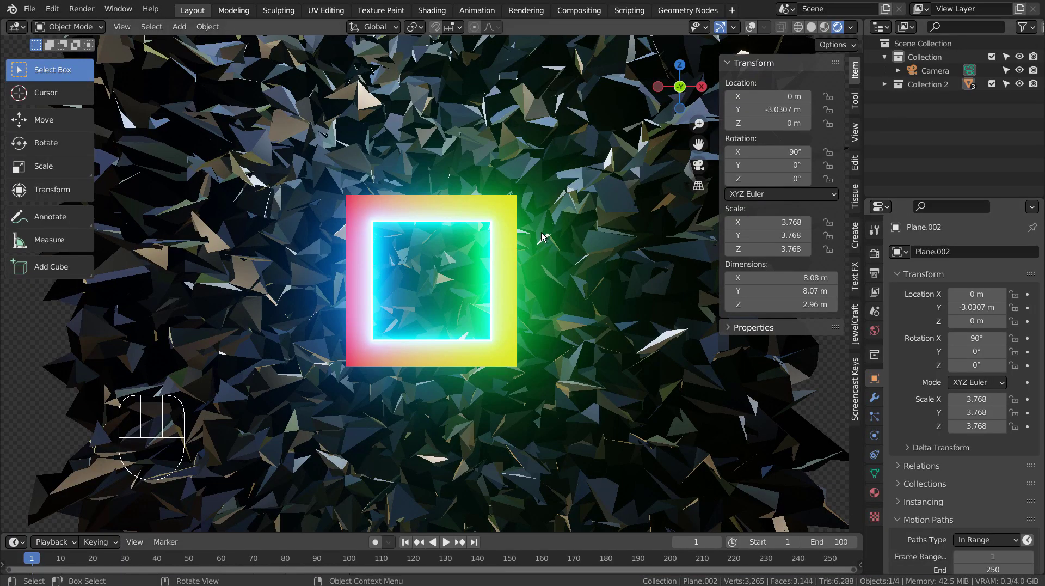
- Preview the frame in Material Preview shading, orbit it, and return to the front view
click(811, 27)
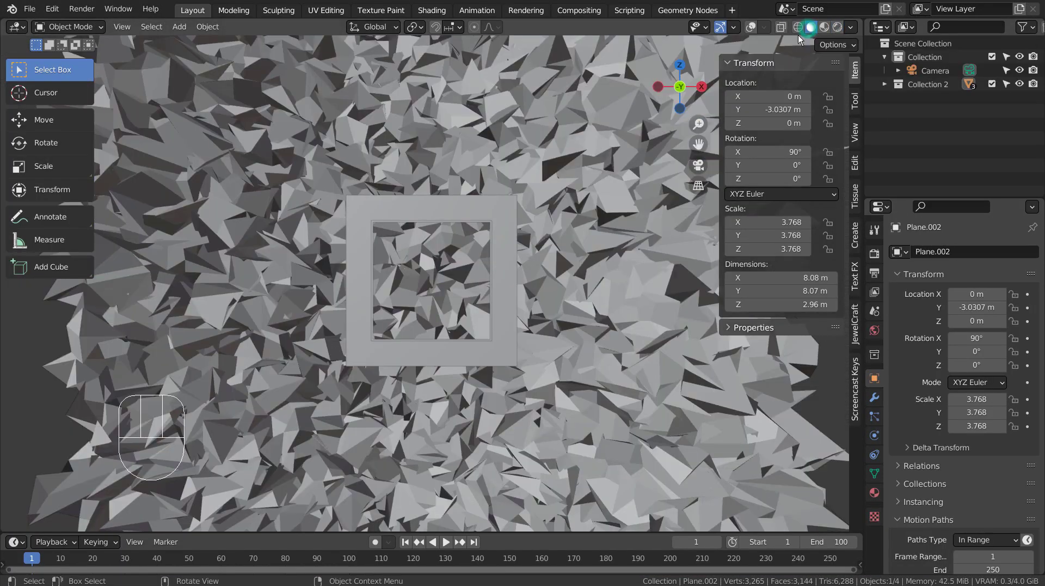
click(825, 25)
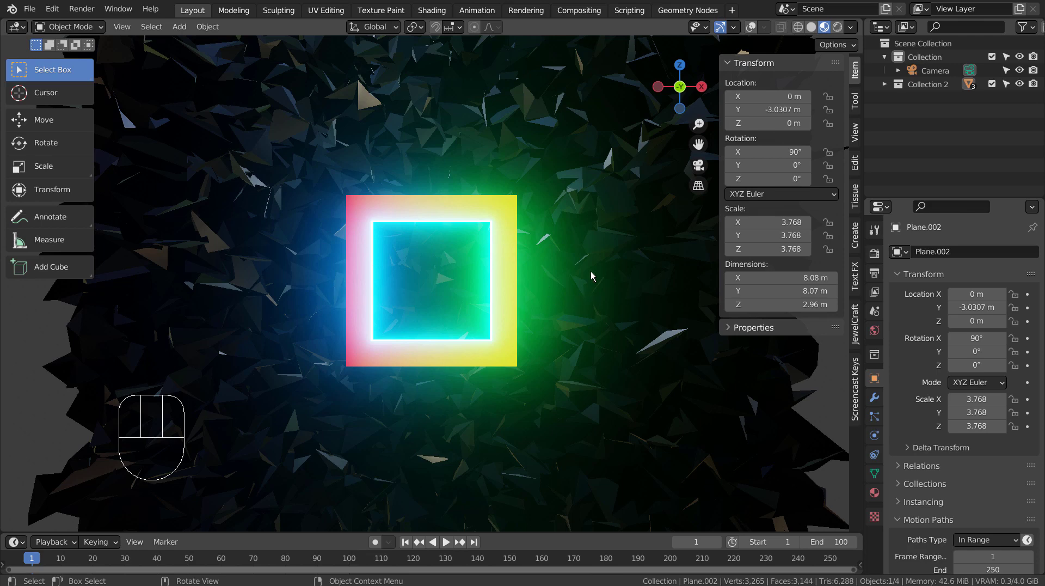
middle_drag(591, 272, 495, 375)
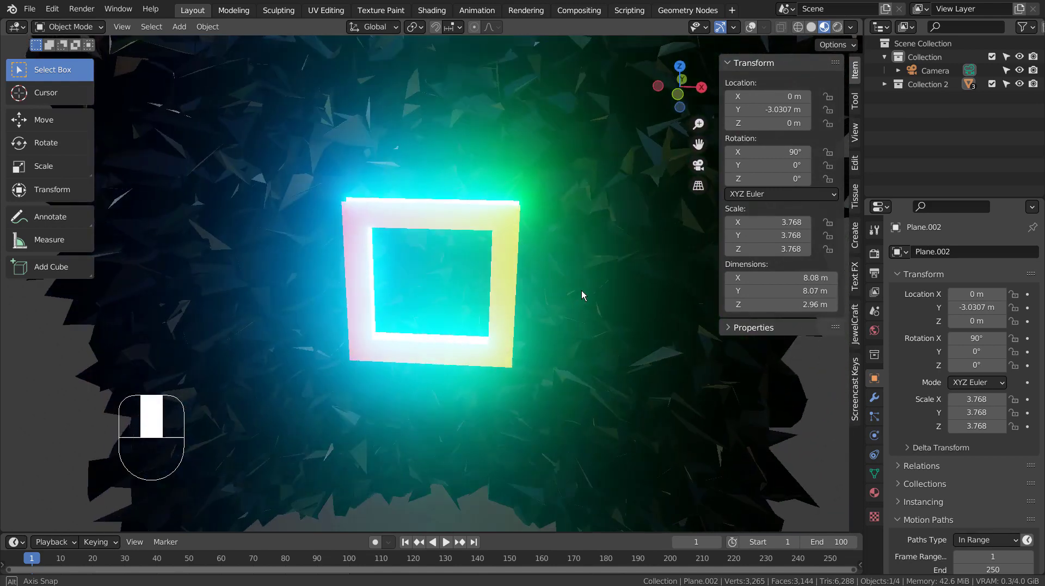
middle_drag(495, 374, 583, 270)
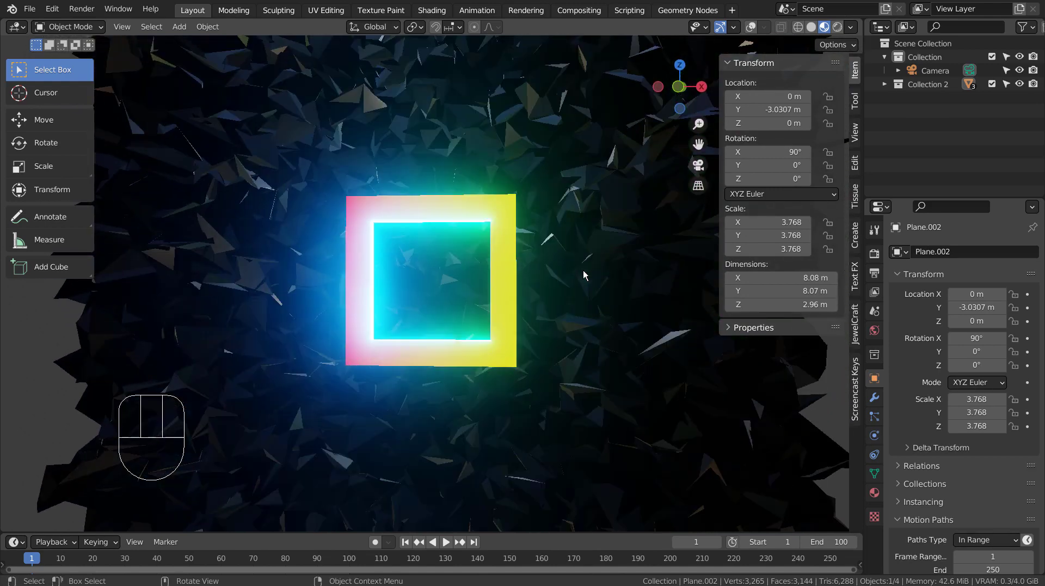
key(KP_1)
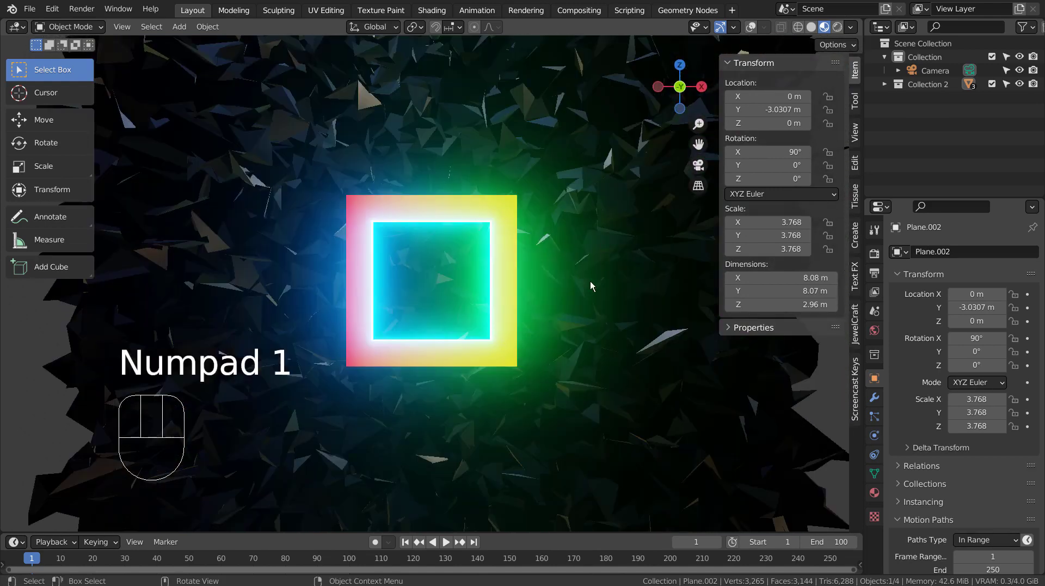
- Play and stop the rotation animation, rewind to frame one, then show Solid shading
click(443, 542)
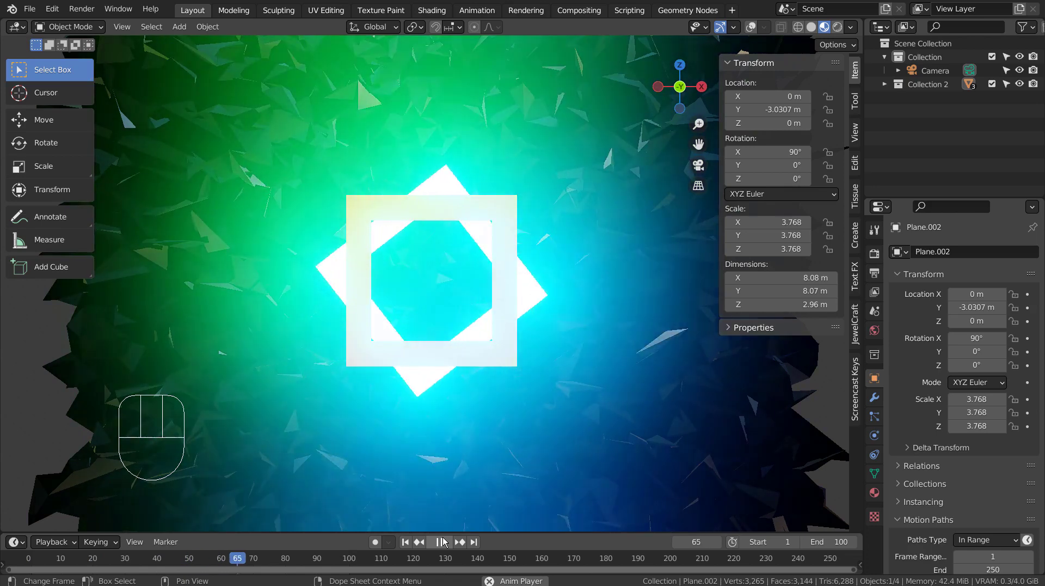
click(442, 541)
click(404, 541)
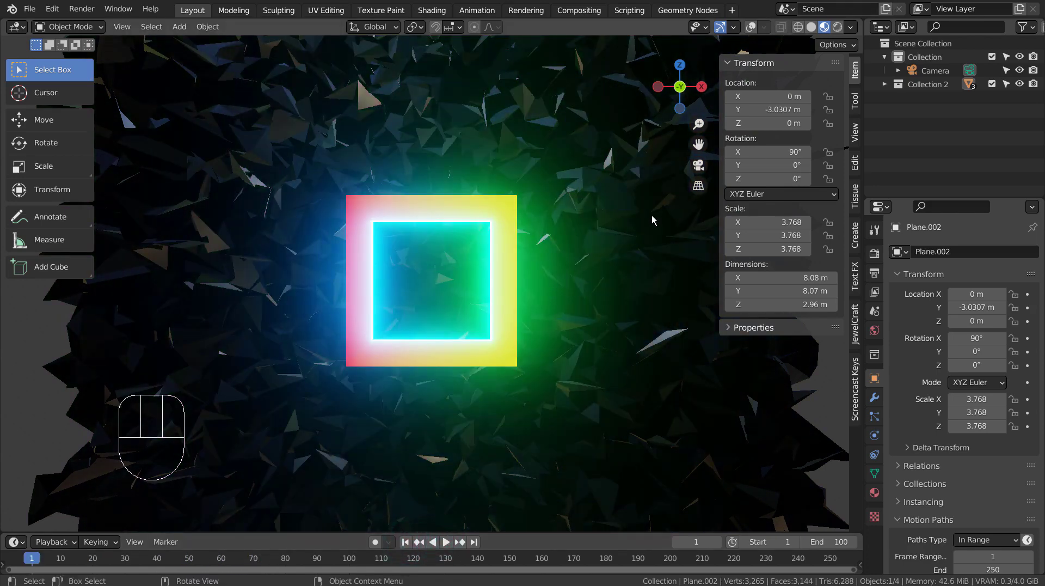
middle_drag(642, 236, 618, 244)
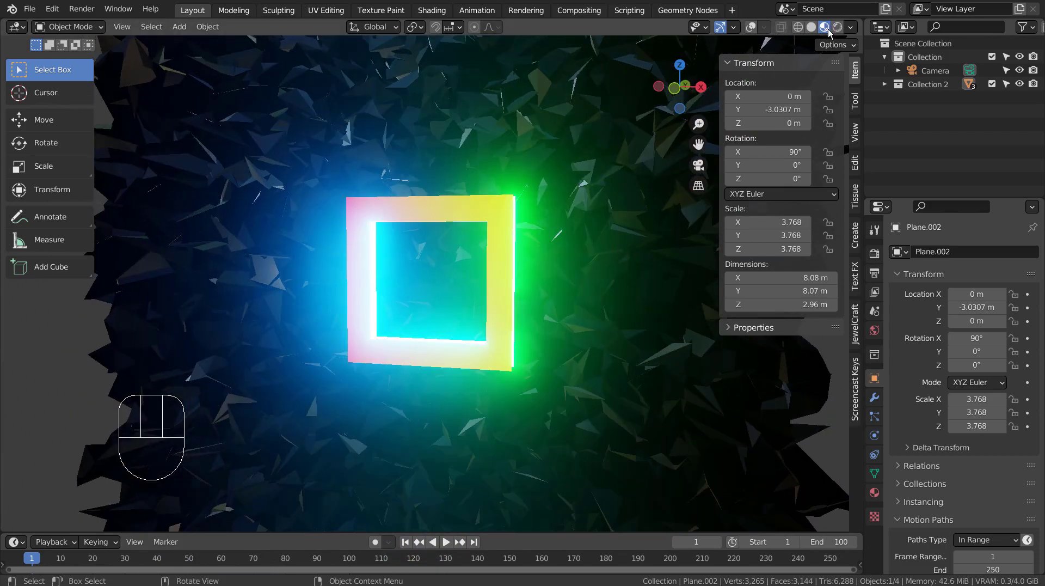
click(811, 26)
mouse_move(538, 272)
middle_down()
mouse_move(455, 304)
mouse_move(370, 305)
mouse_move(285, 263)
mouse_move(269, 191)
mouse_move(395, 90)
mouse_move(475, 67)
mouse_move(555, 68)
mouse_move(622, 131)
mouse_move(618, 217)
mouse_move(524, 351)
mouse_move(514, 389)
mouse_move(567, 262)
mouse_move(537, 198)
middle_up()
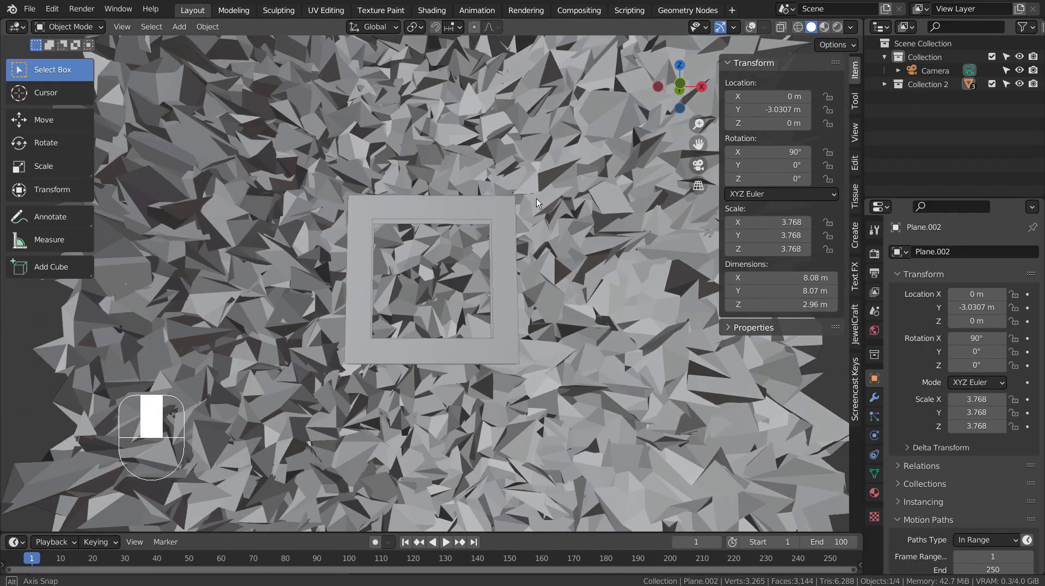
- Exclude Collection 2 to hide the shards, turn on overlays, and view from the top
click(991, 84)
click(438, 304)
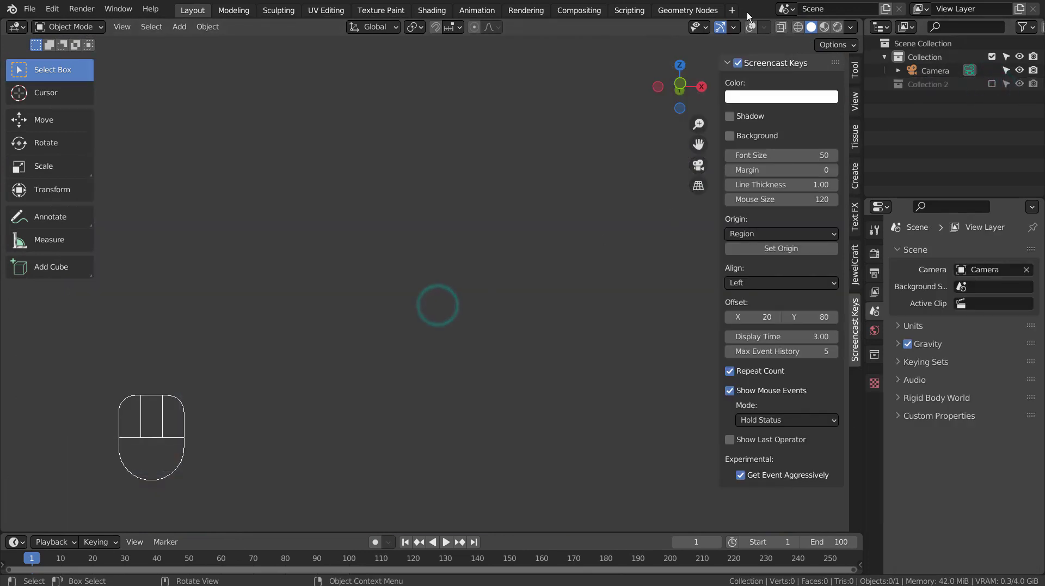
click(750, 26)
key(KP_7)
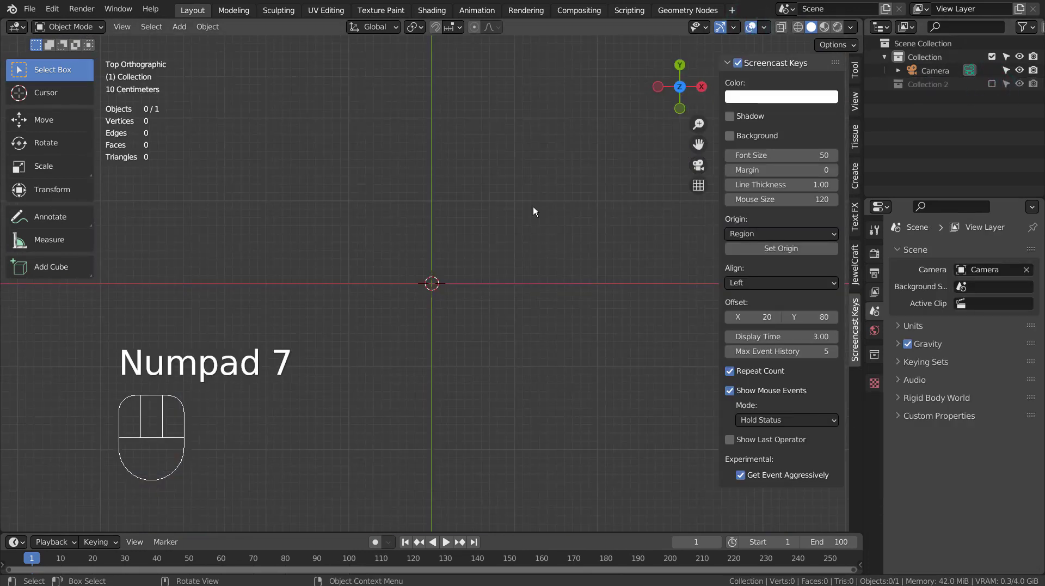
- Add a plane, inset its face, and delete the inner face to make a square frame
key(shift+a)
click(525, 275)
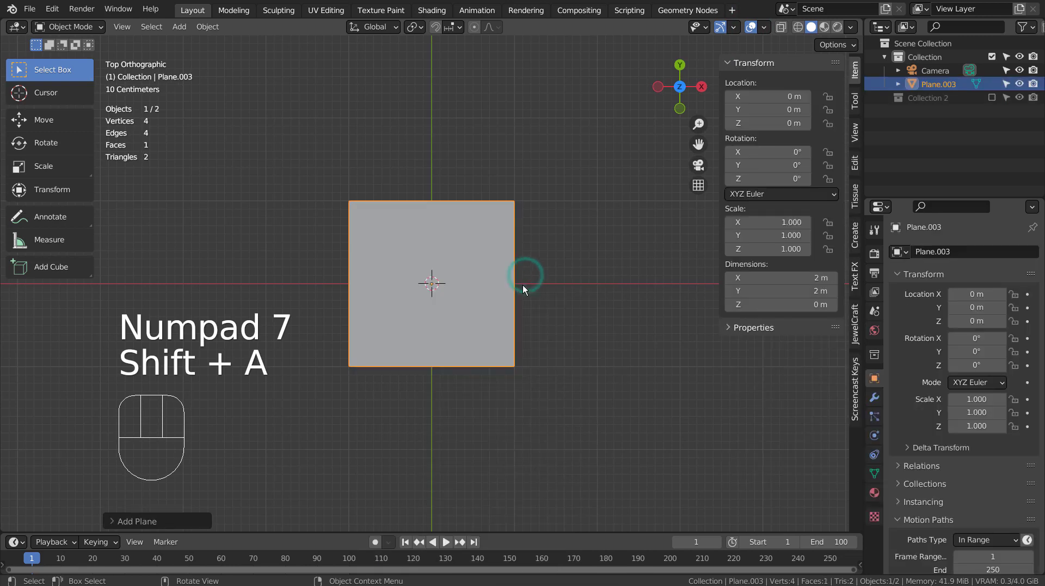
key(Tab)
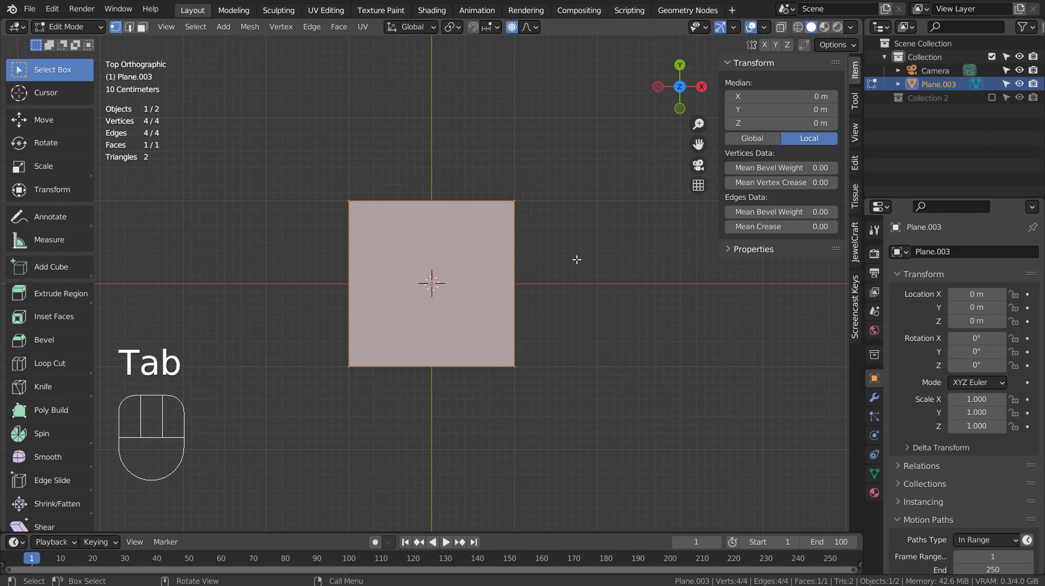
key(i)
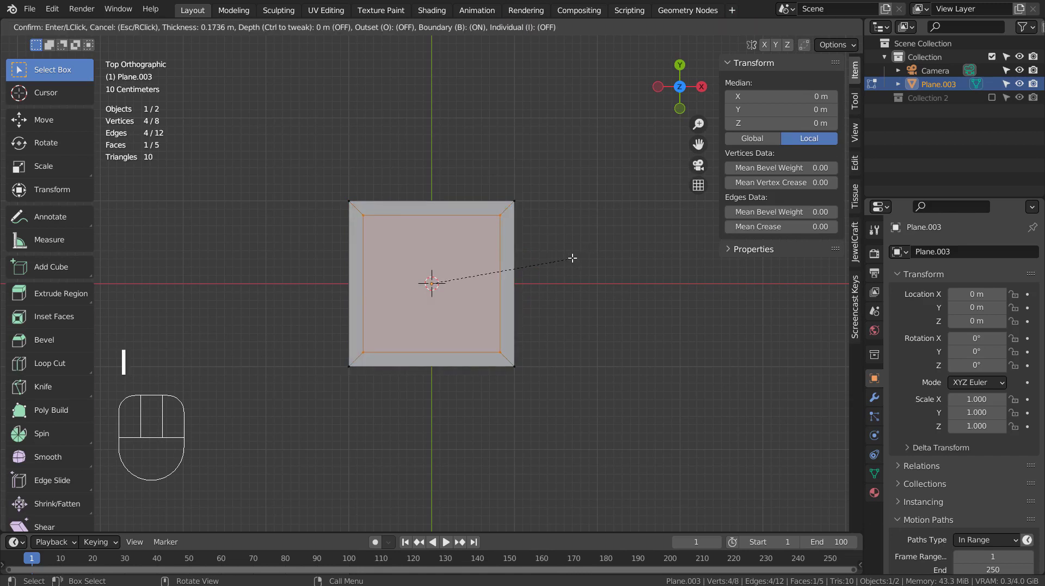
click(572, 258)
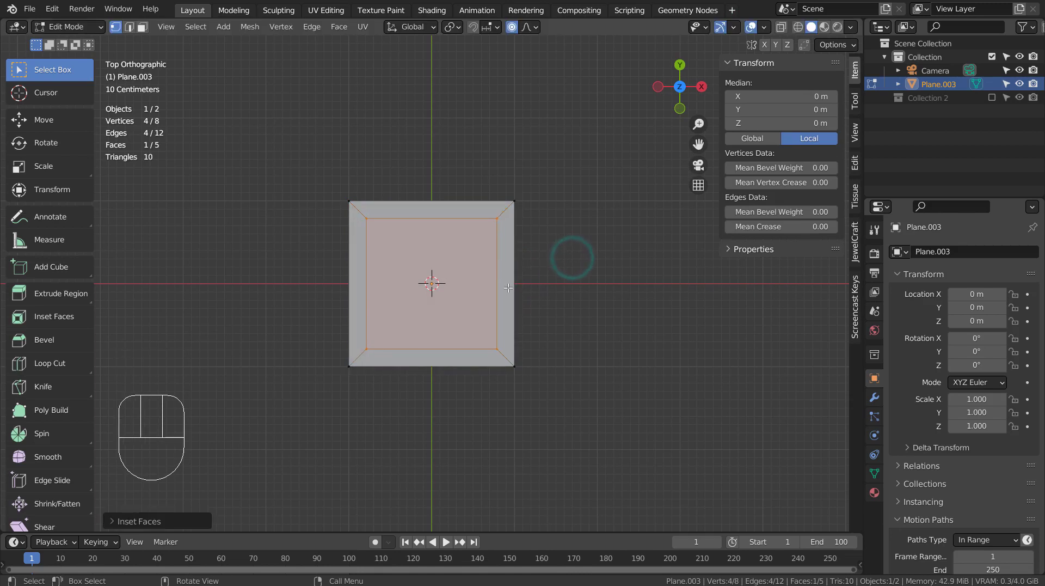
key(x)
click(505, 316)
key(Tab)
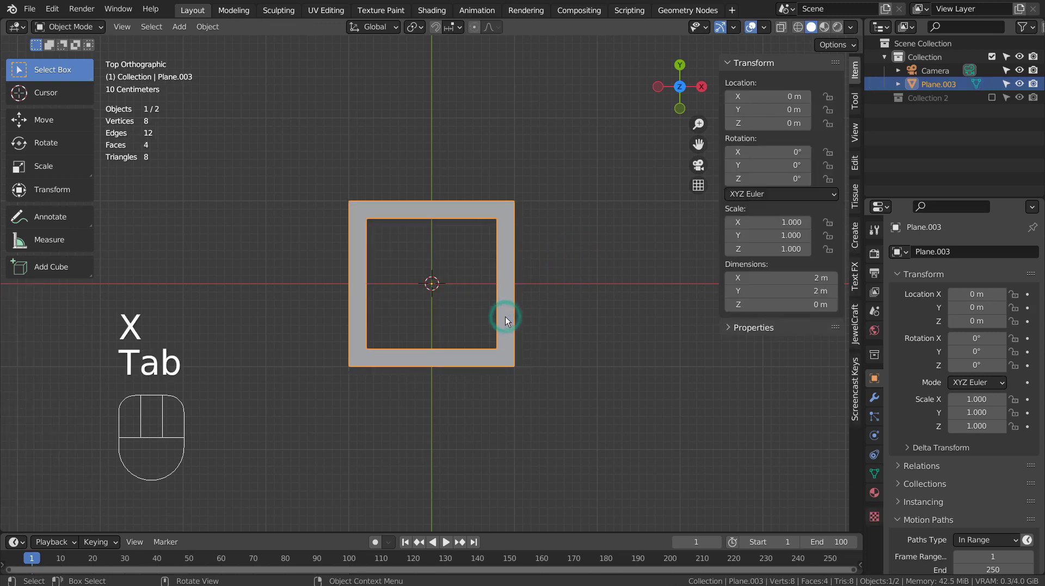
- Rotate the frame 90° about X so it stands upright
key(r)
key(x)
key(9)
key(0)
key(Return)
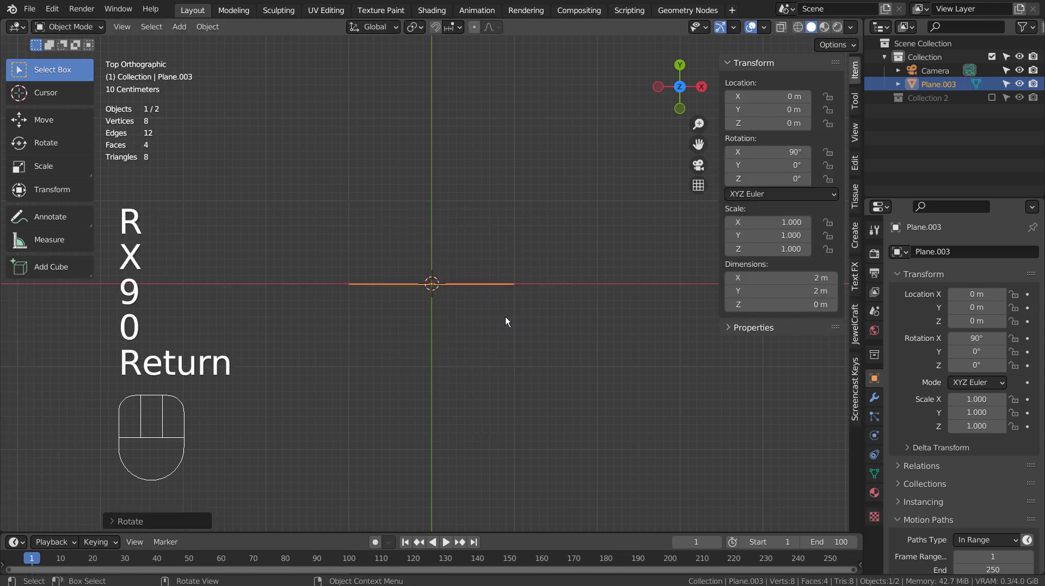
middle_drag(511, 376, 504, 207)
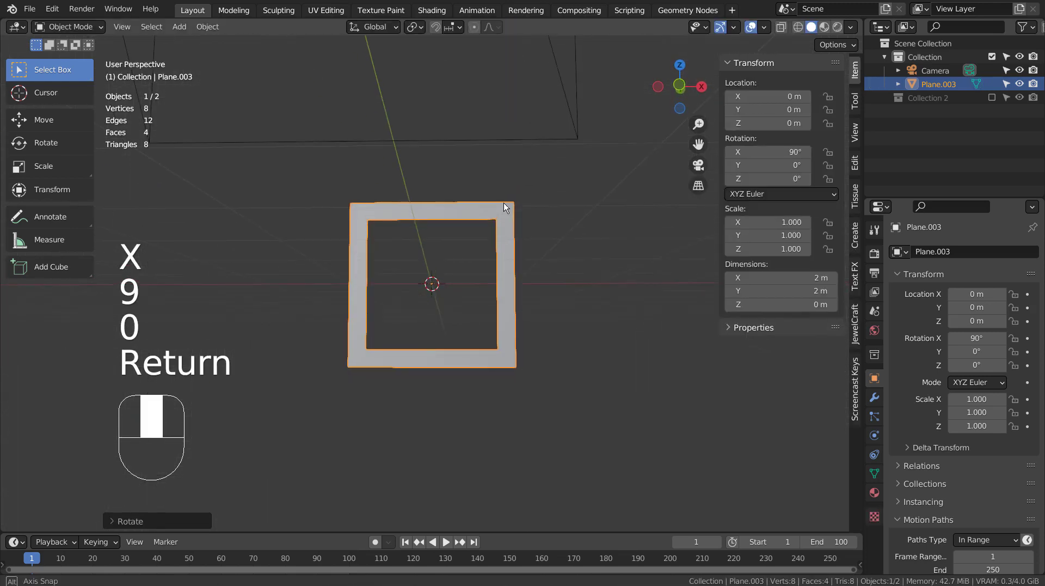
middle_drag(556, 328, 567, 339)
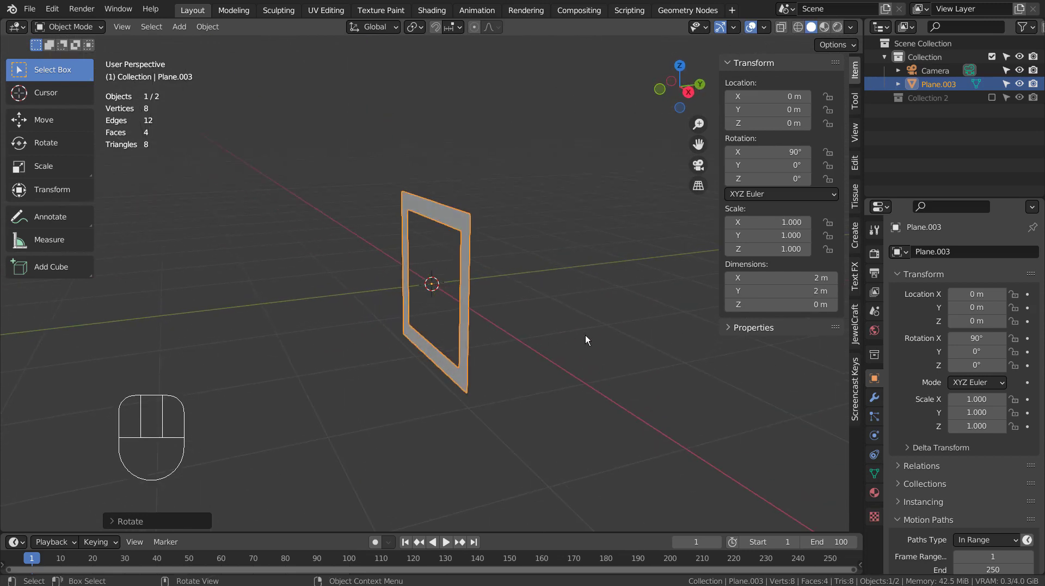
- Duplicate the frame slightly offset along Y and view both in front perspective
key(shift+d)
key(y)
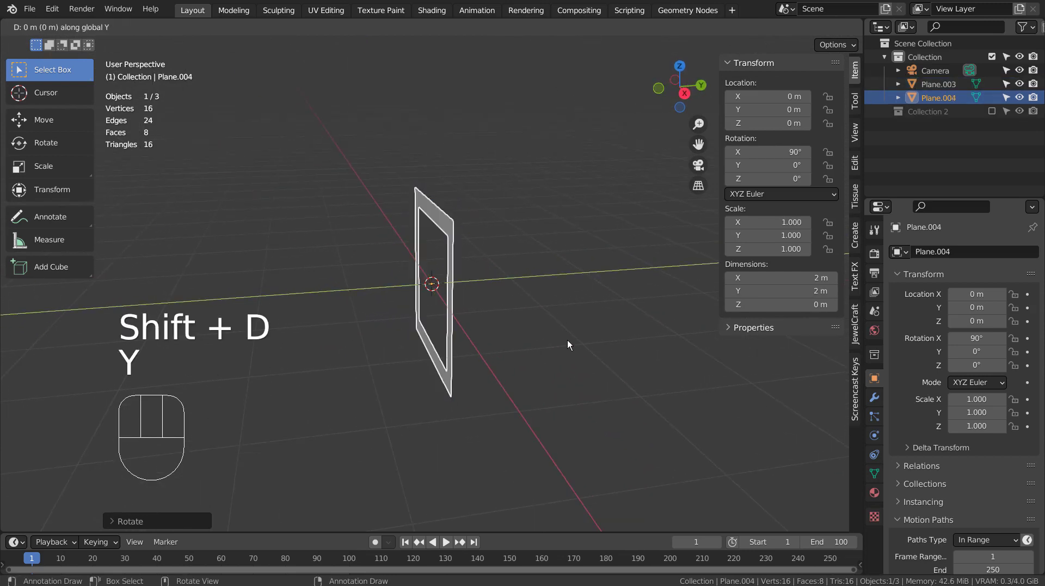
click(558, 340)
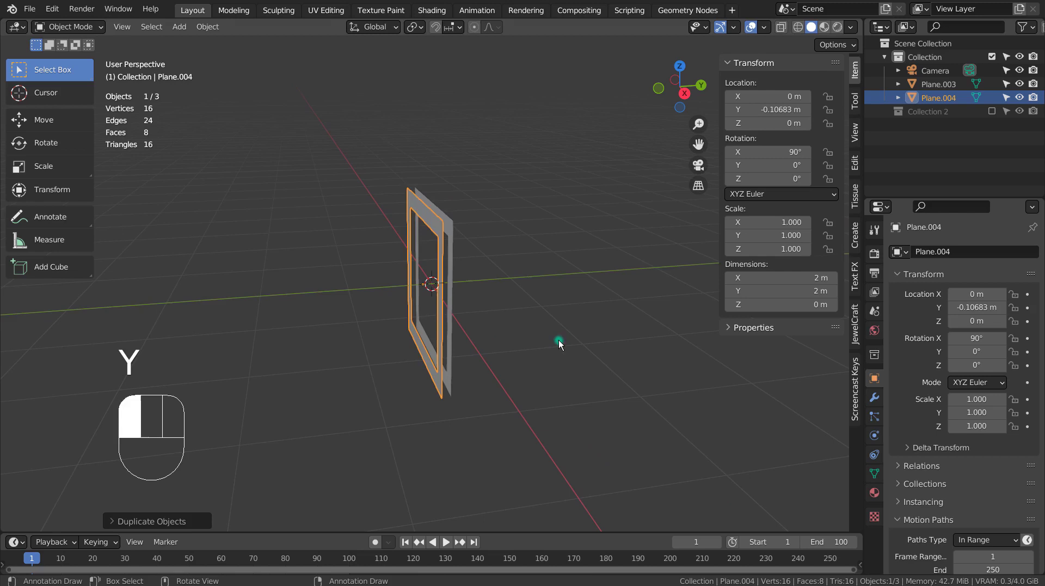
middle_drag(544, 390, 566, 387)
key(KP_1)
key(KP_5)
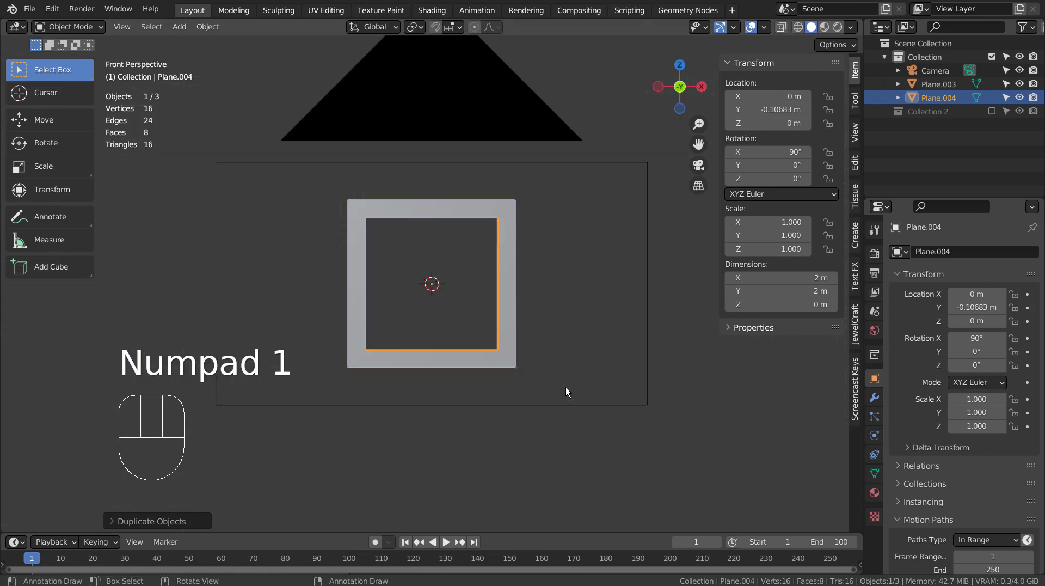
mouse_move(551, 240)
middle_down()
mouse_move(600, 272)
mouse_move(521, 302)
mouse_move(489, 262)
middle_up()
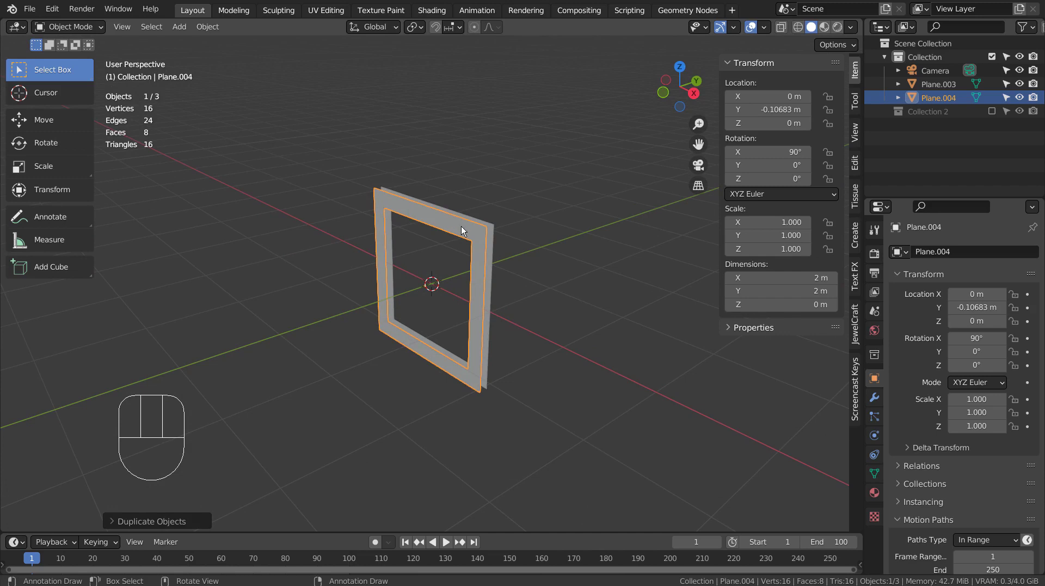
- Assign the existing Material.002 to the copied frame
click(875, 496)
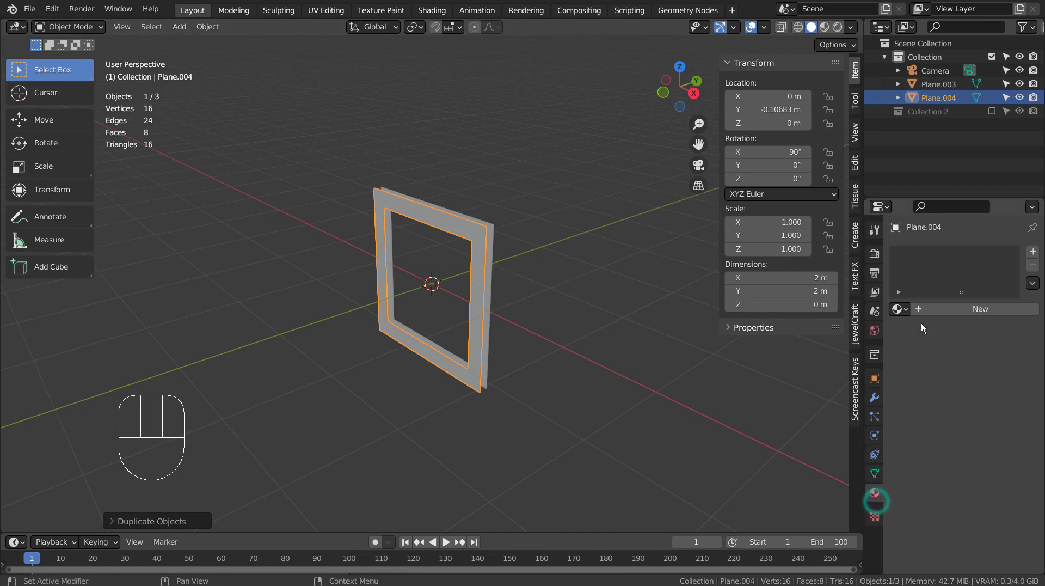
click(898, 308)
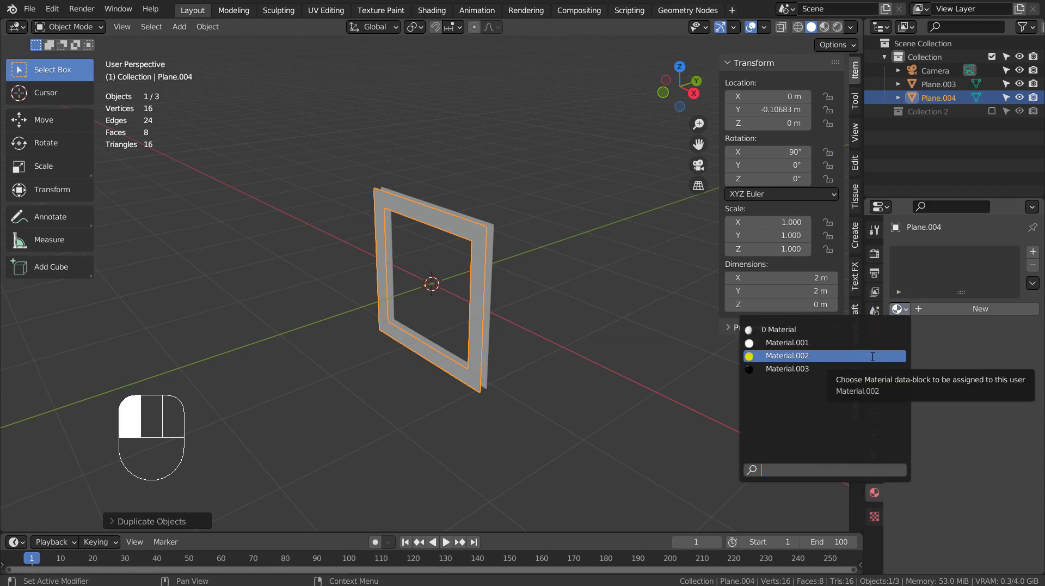
click(872, 357)
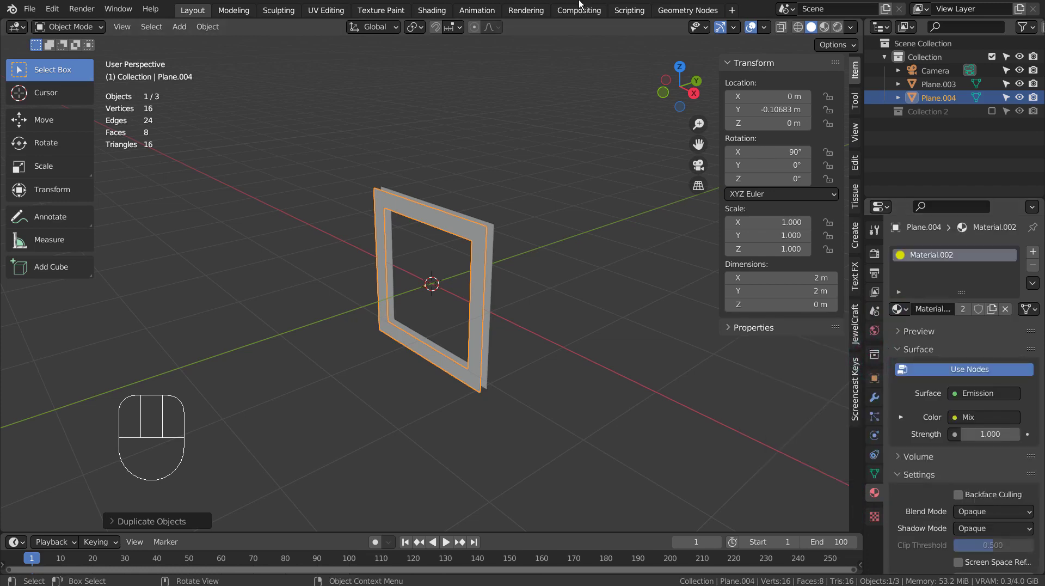
- Inspect the red-to-yellow gradient emission nodes in the maximized Shading node editor
click(431, 10)
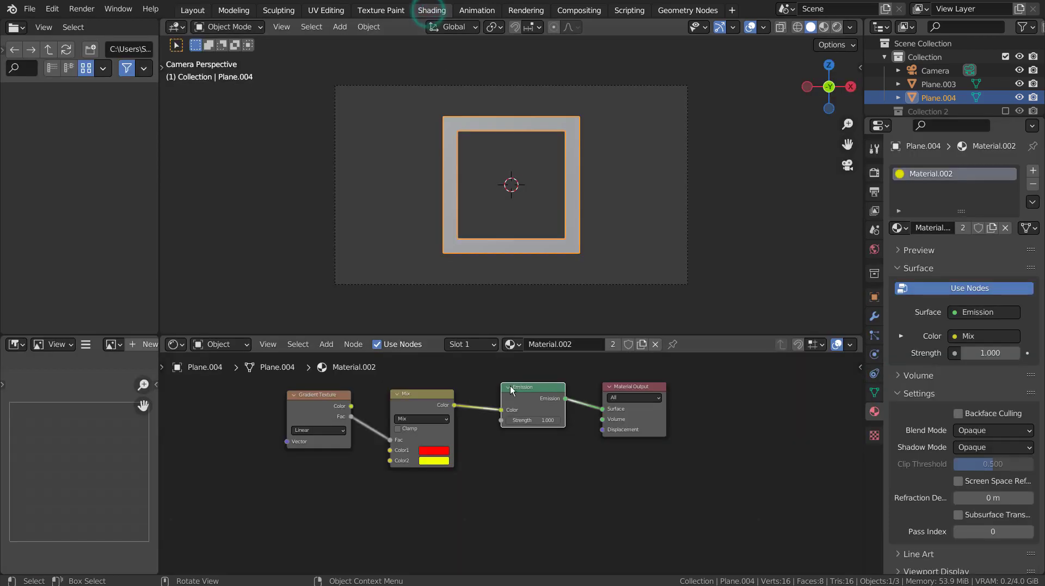
key(ctrl+space)
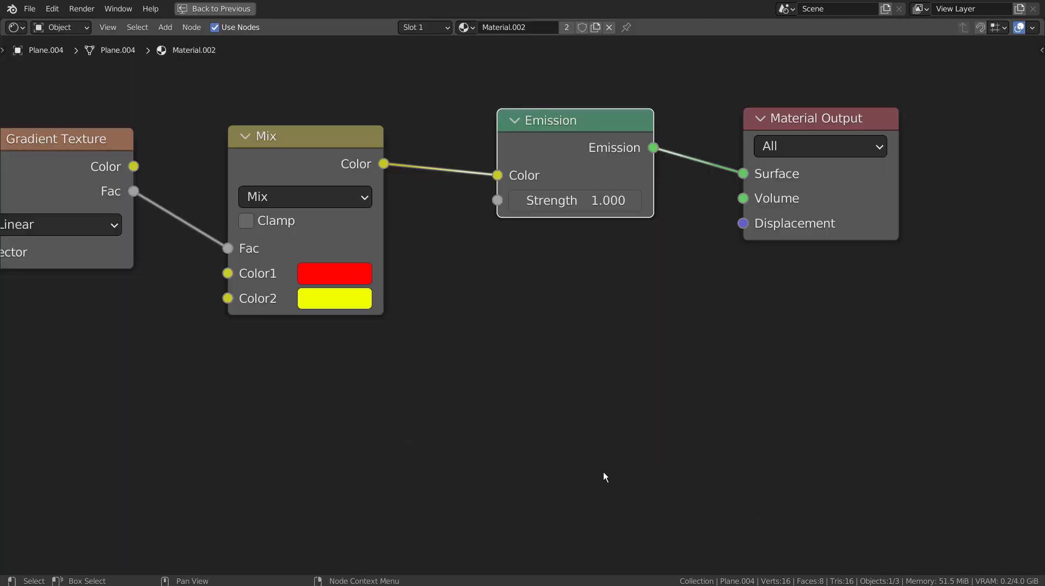
middle_drag(602, 413, 680, 466)
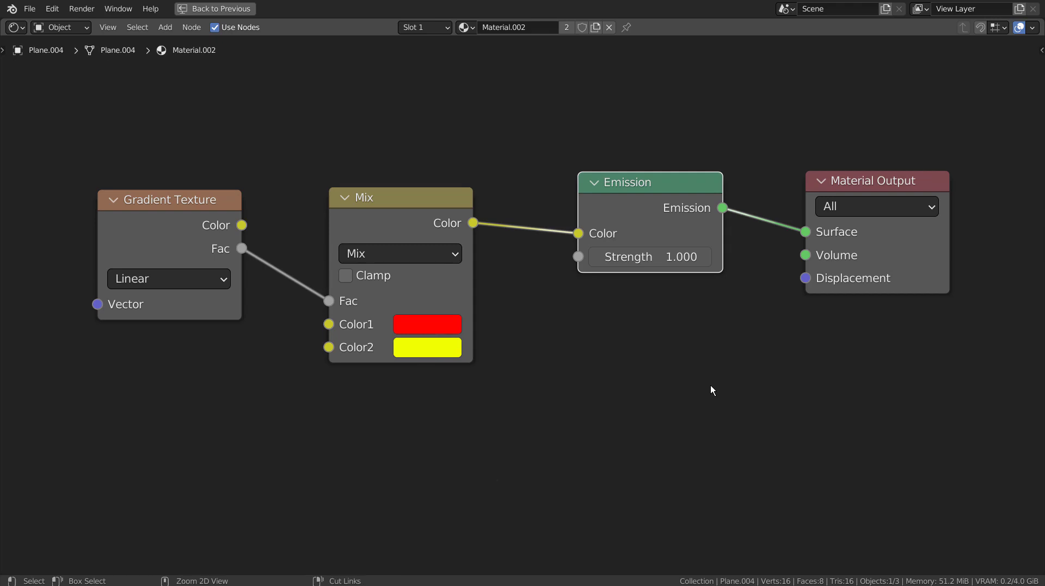
key(ctrl+space)
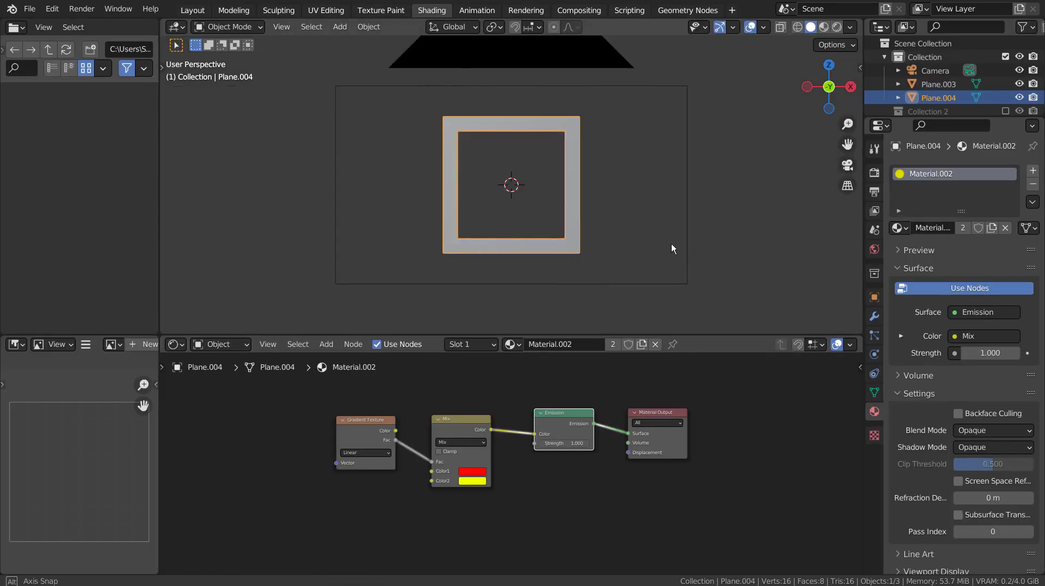
middle_drag(671, 243, 571, 295)
- Assign Material.001 to Plane.003 and inspect its node tree
click(514, 171)
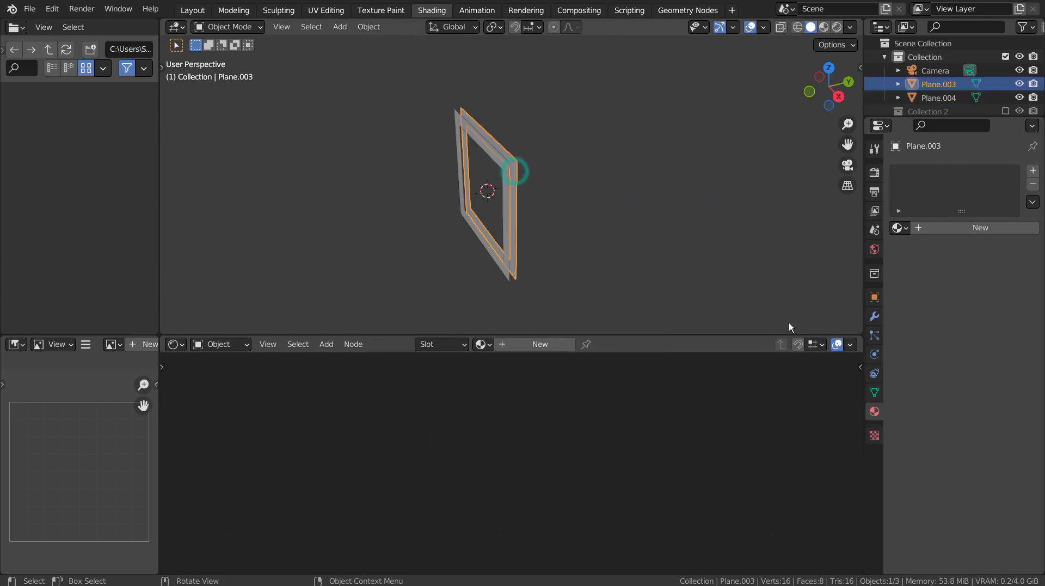
click(897, 228)
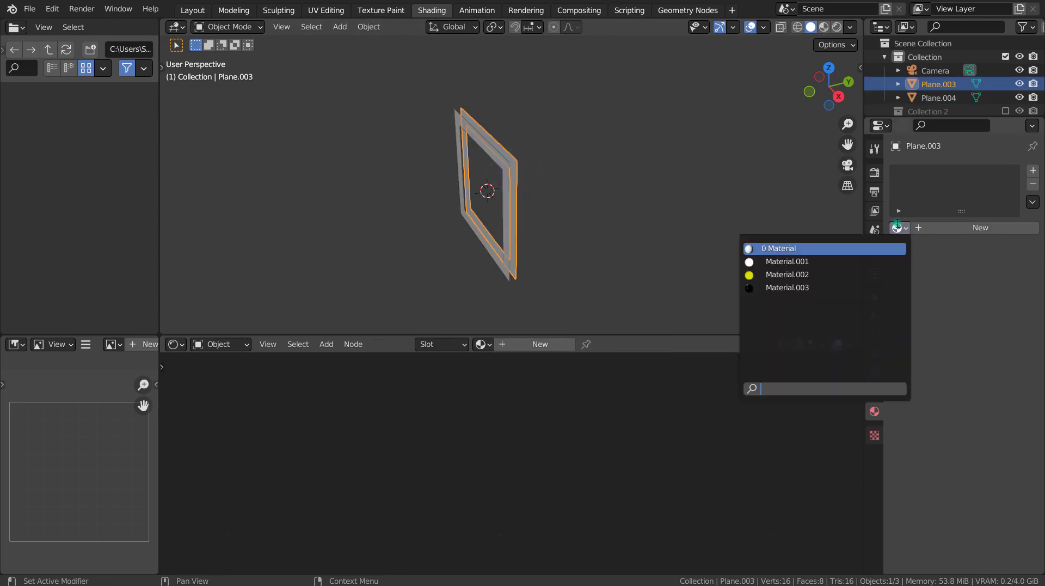
click(871, 262)
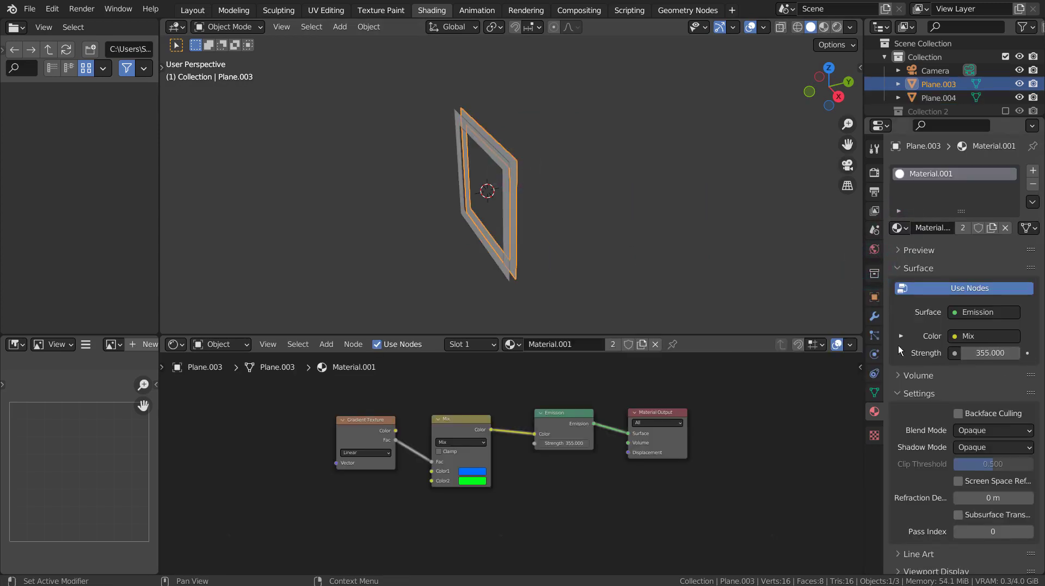
key(ctrl+space)
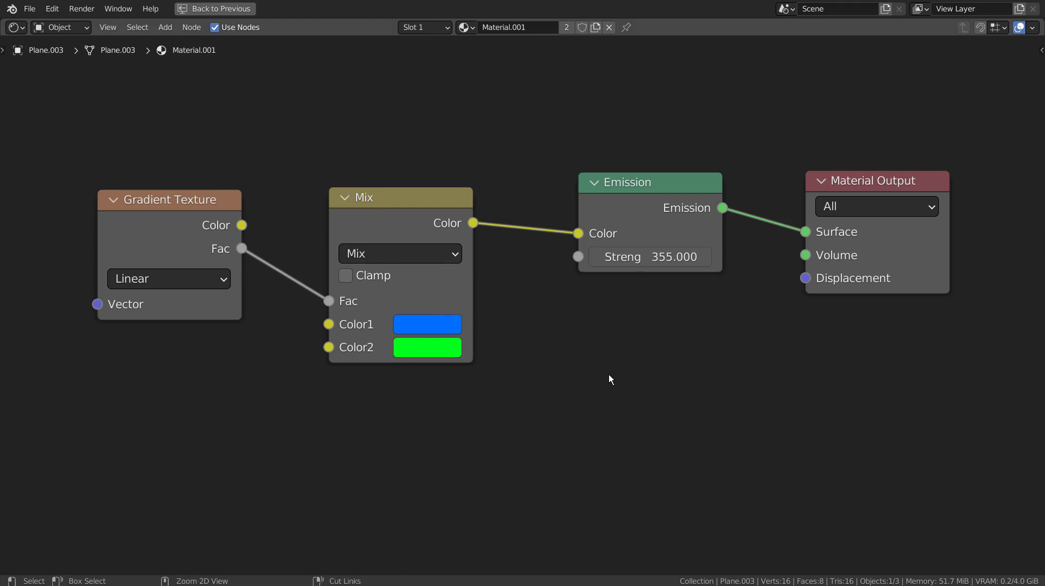
key(ctrl+space)
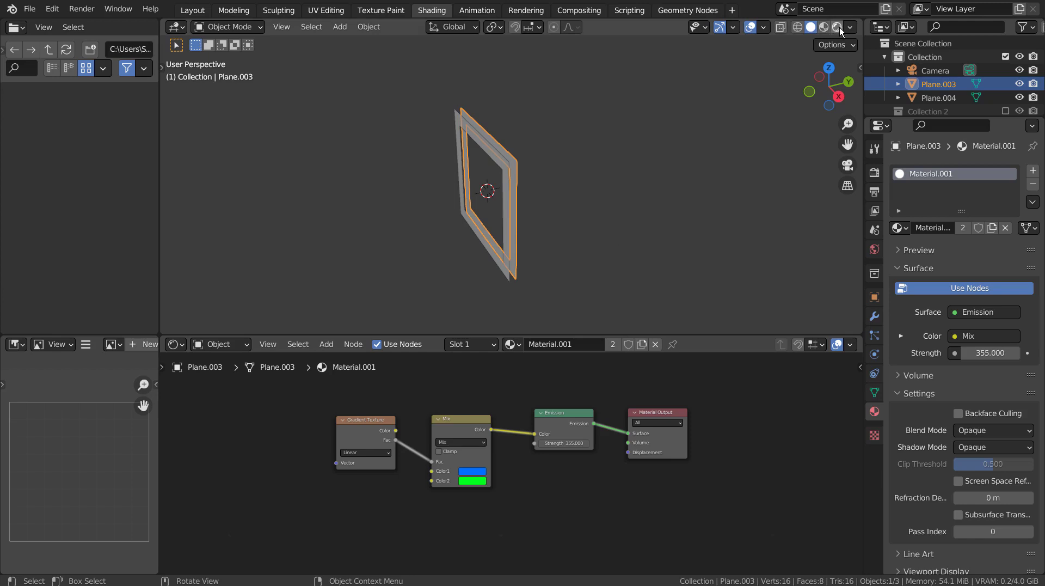
- Switch to Rendered shading and orbit and zoom in on the glowing frames
click(837, 27)
mouse_move(651, 240)
middle_down()
mouse_move(713, 208)
mouse_move(700, 213)
middle_up()
scroll(700, 214, up, 1)
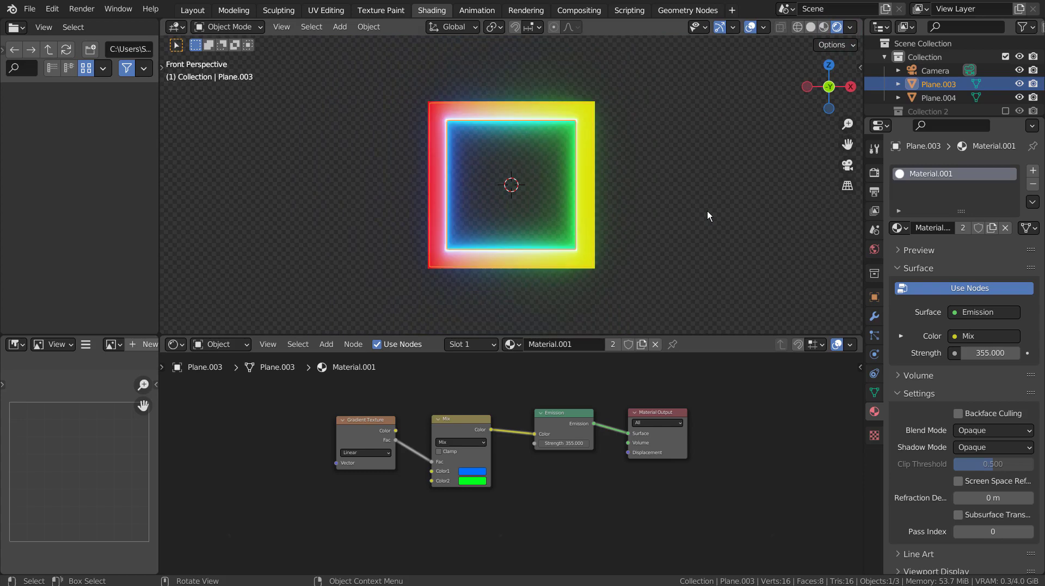
scroll(707, 212, up, 1)
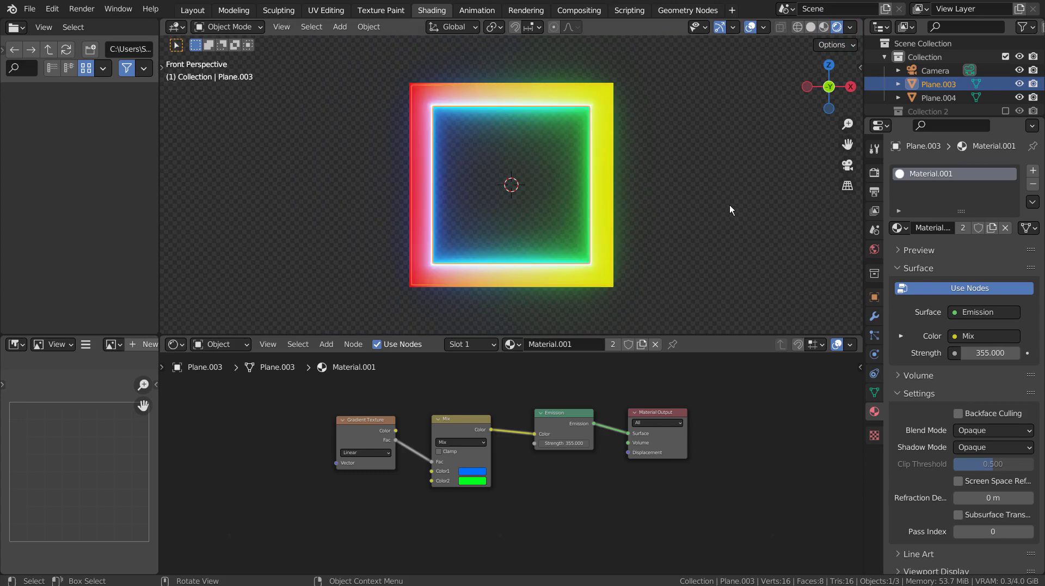
- Return to the Layout workspace, deselect the frame, and add a new plane at the origin
click(191, 8)
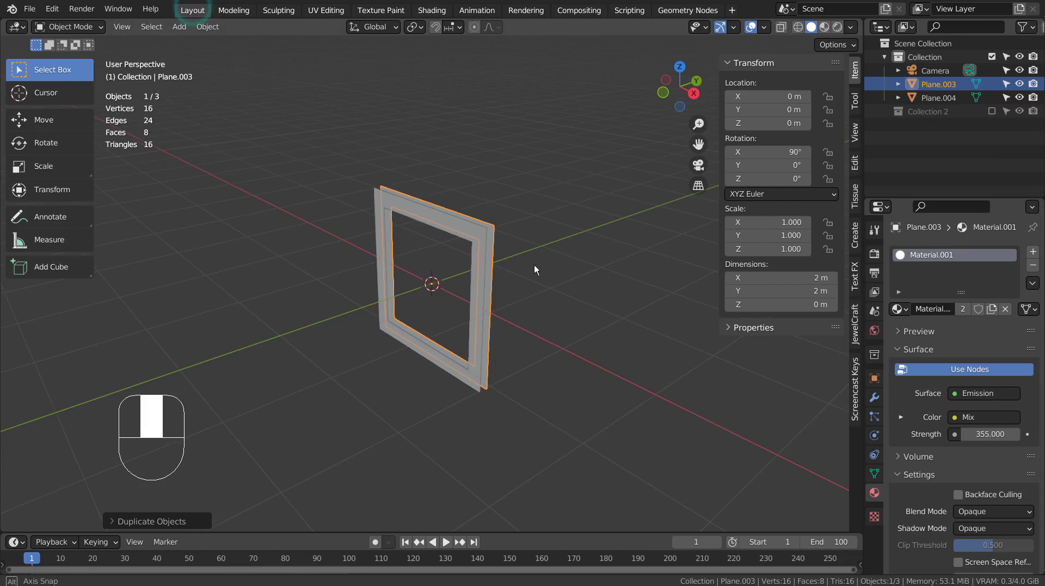
middle_drag(534, 264, 510, 278)
click(510, 279)
key(shift+a)
click(570, 260)
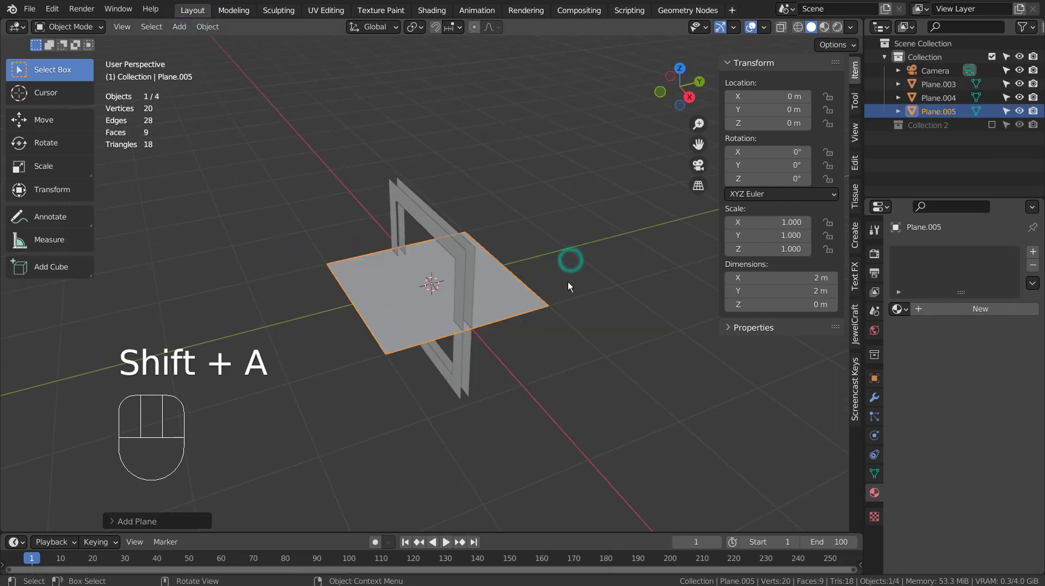
- Subdivide the new plane repeatedly into a 32-by-32 grid in Edit Mode
key(KP_7)
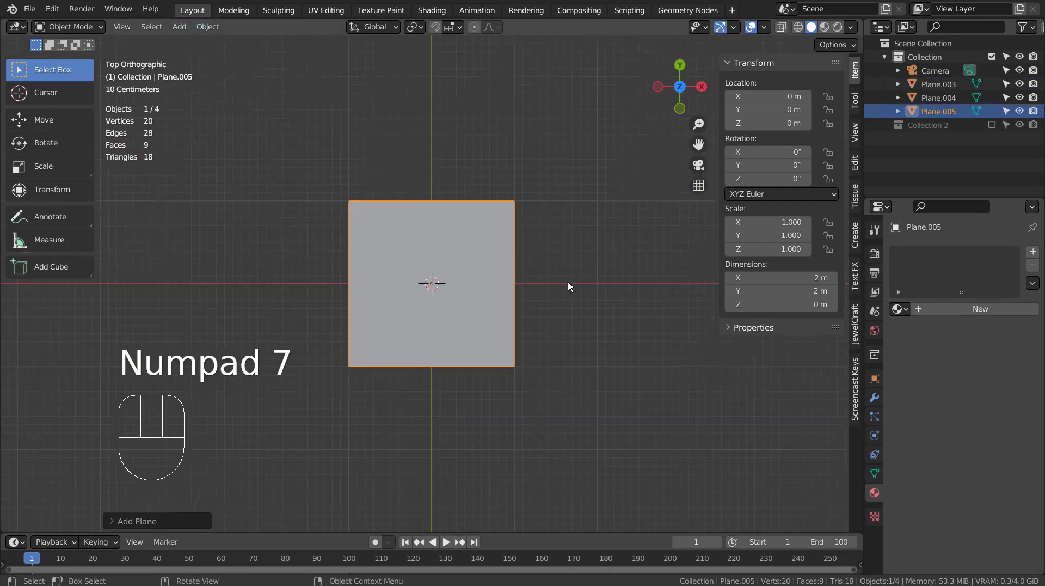
key(Tab)
right_click(567, 282)
click(567, 281)
right_click(567, 282)
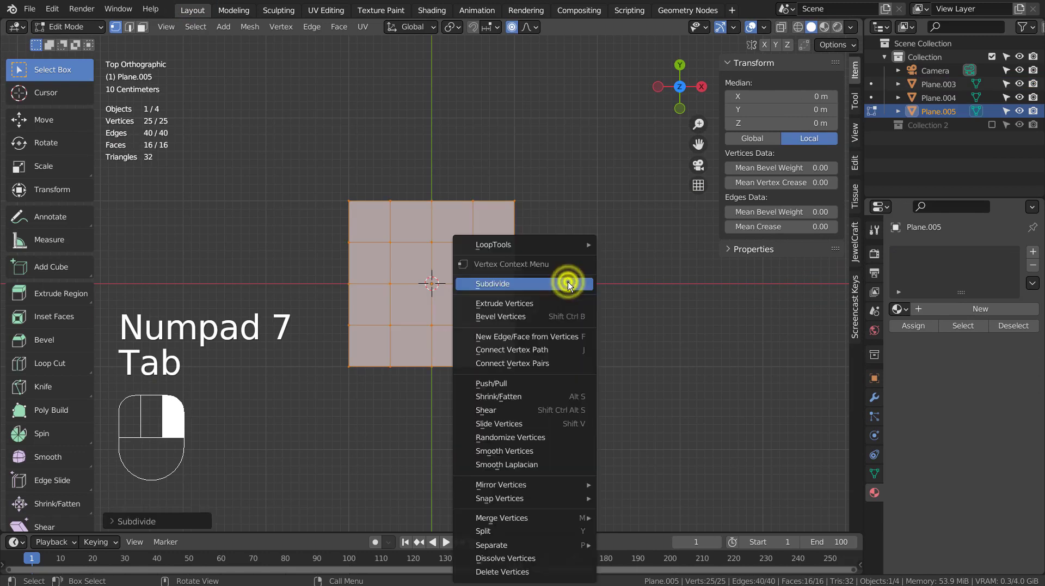
click(567, 282)
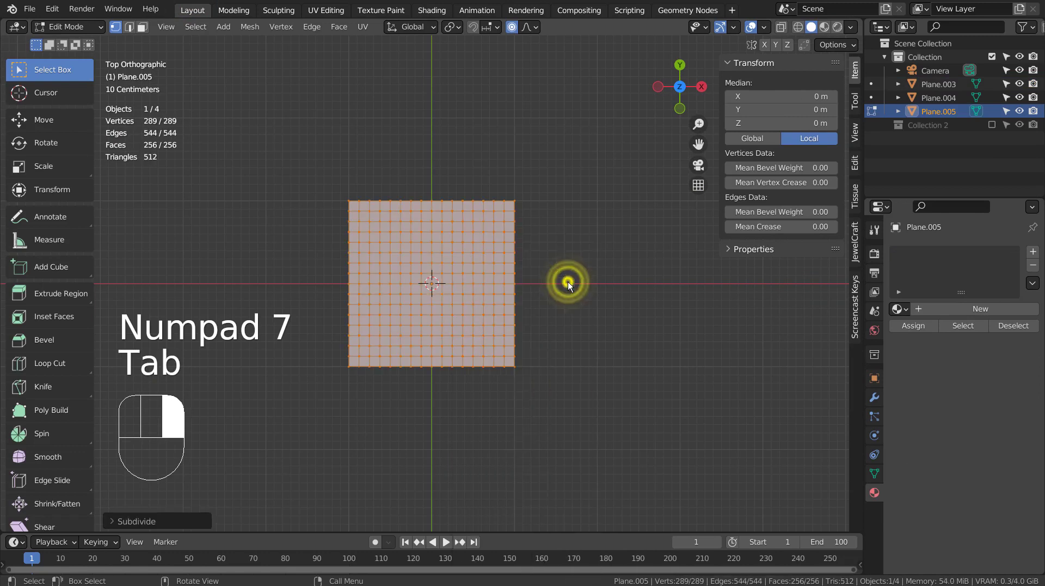
right_click(611, 281)
click(611, 281)
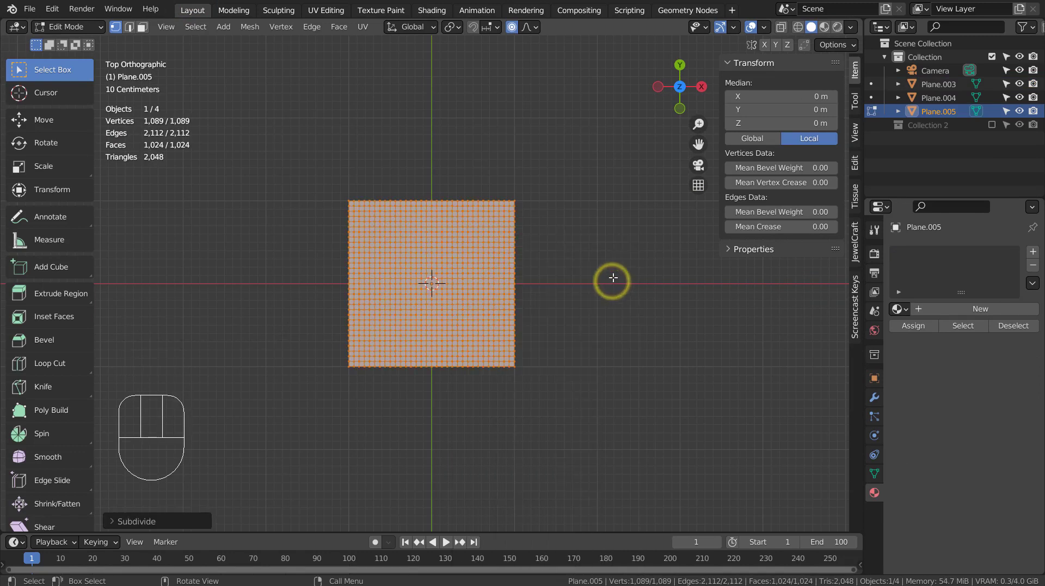
- Try randomizing the grid's vertices, then undo it
click(258, 26)
mouse_move(278, 42)
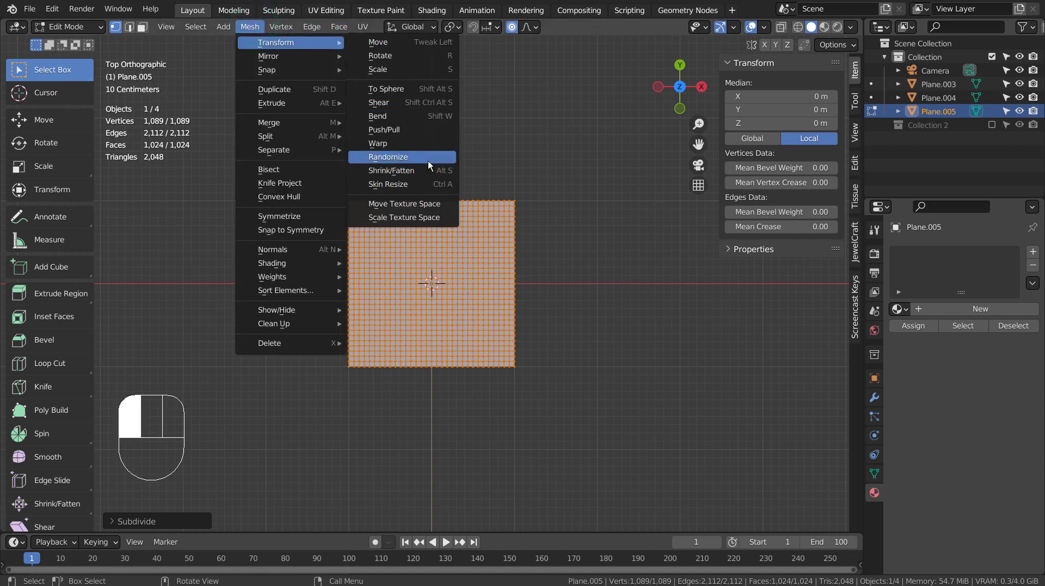
click(428, 161)
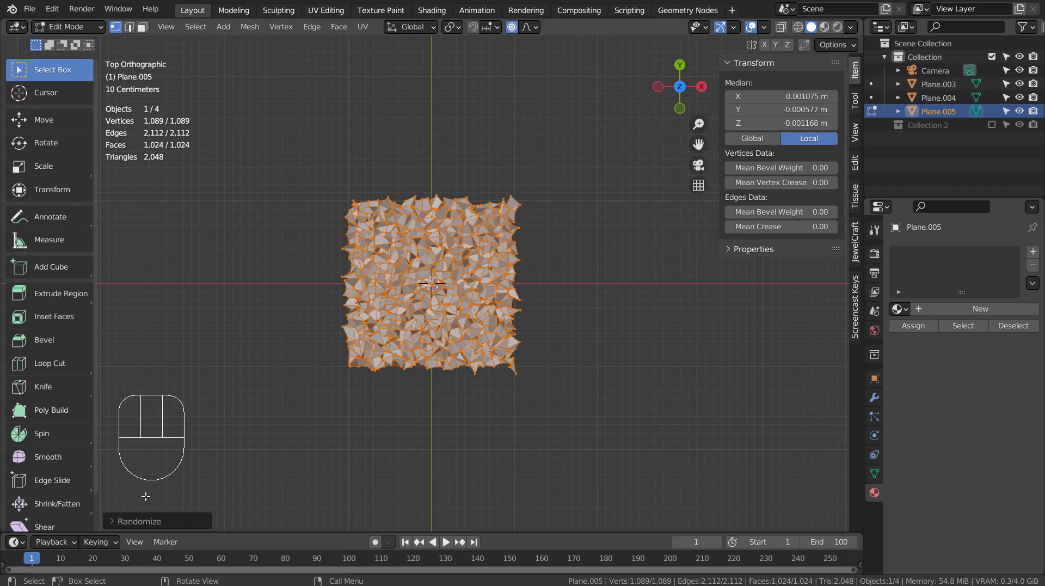
key(ctrl+z)
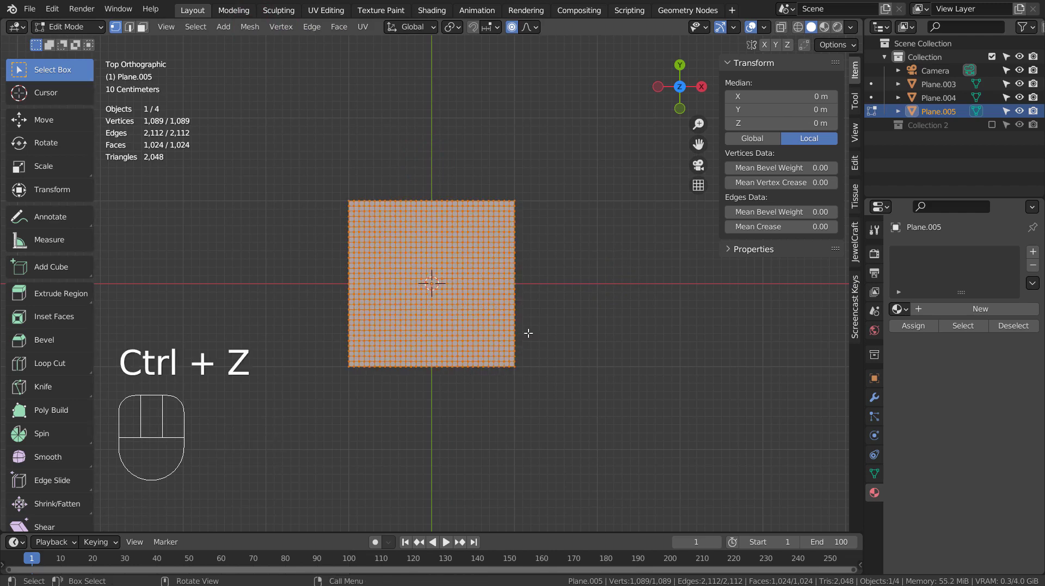
- Box-select the grid's left and right vertex columns and view them from the front
click(524, 194)
key(b)
drag(529, 180, 515, 410)
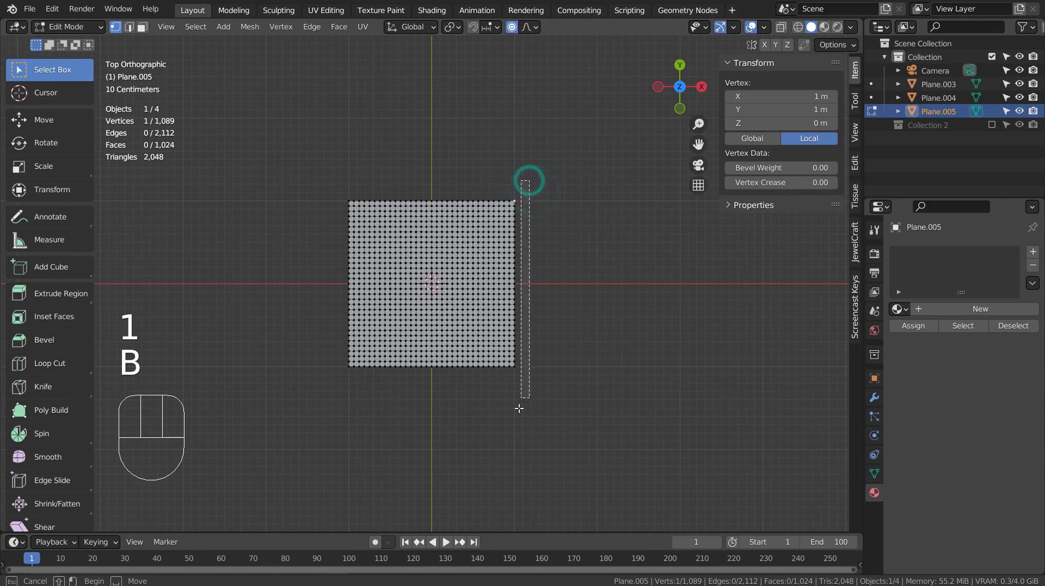
key(b)
drag(315, 171, 351, 420)
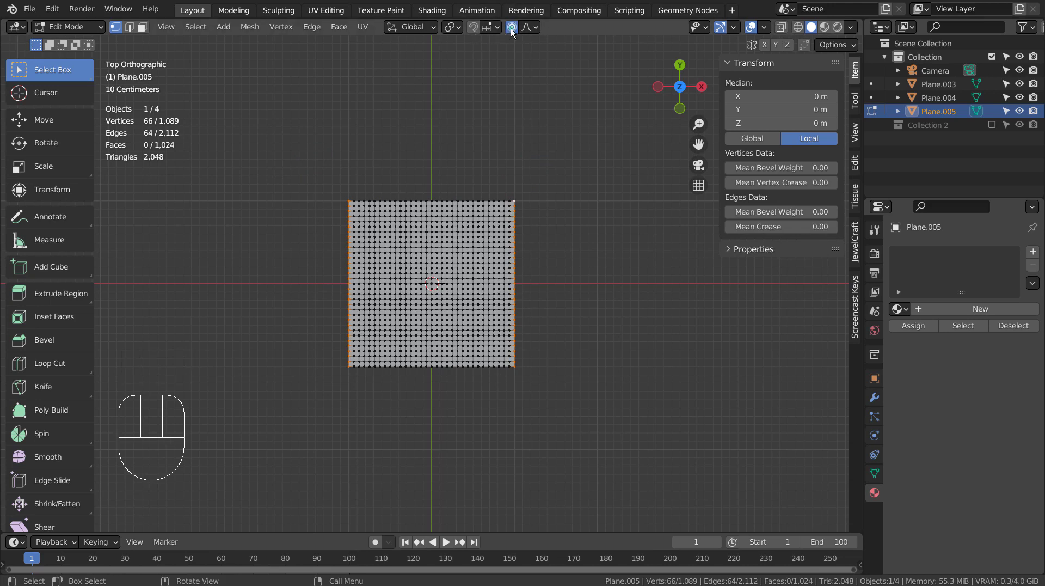
key(KP_1)
key(KP_3)
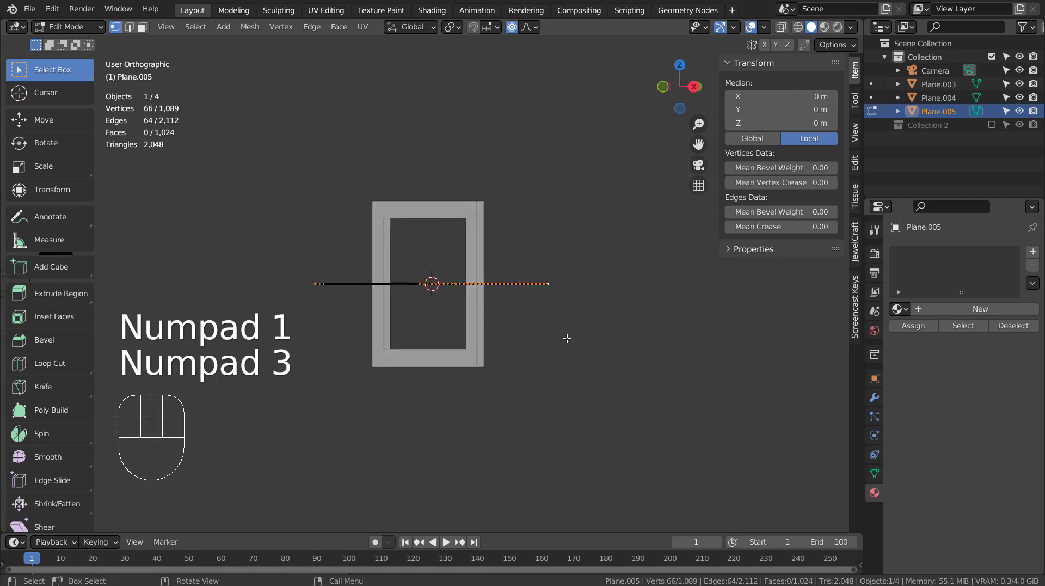
key(KP_1)
- Trial-move and rotate the edge columns with proportional falloff, then undo the rotation
key(g)
key(z)
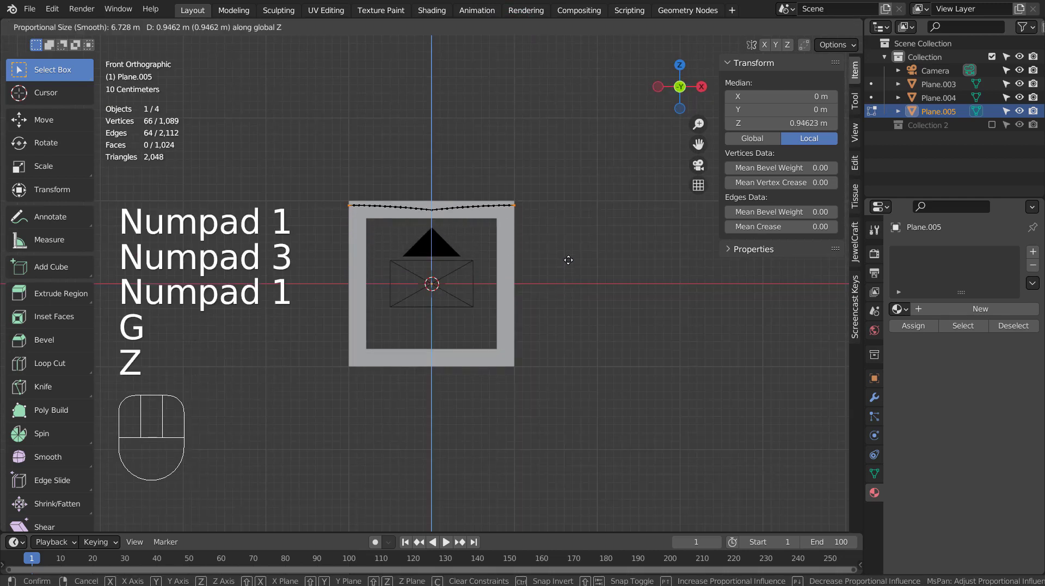
scroll(568, 260, up, 7)
scroll(568, 259, up, 3)
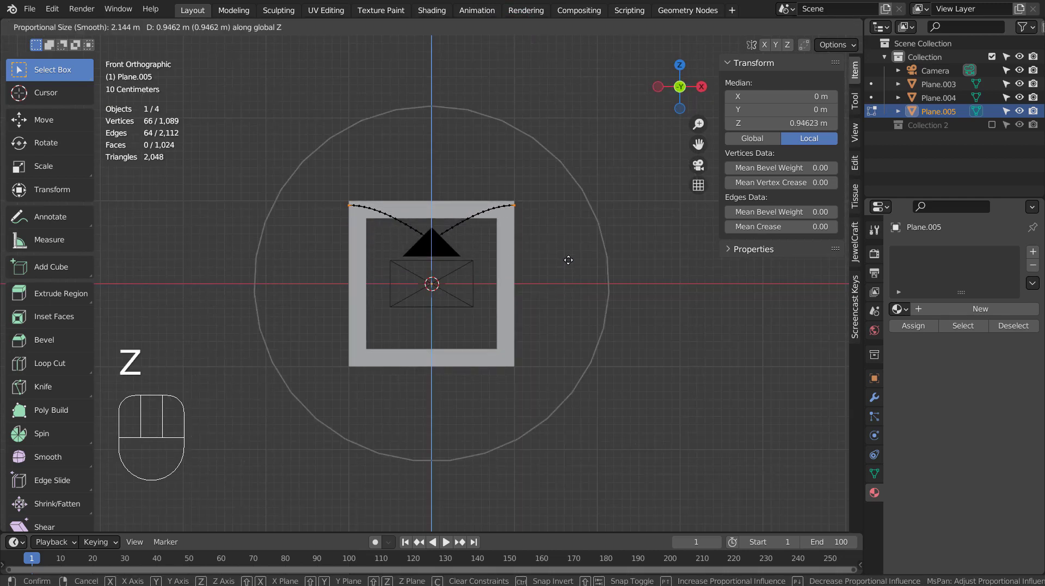
scroll(569, 260, up, 7)
scroll(569, 259, up, 3)
scroll(569, 260, up, 7)
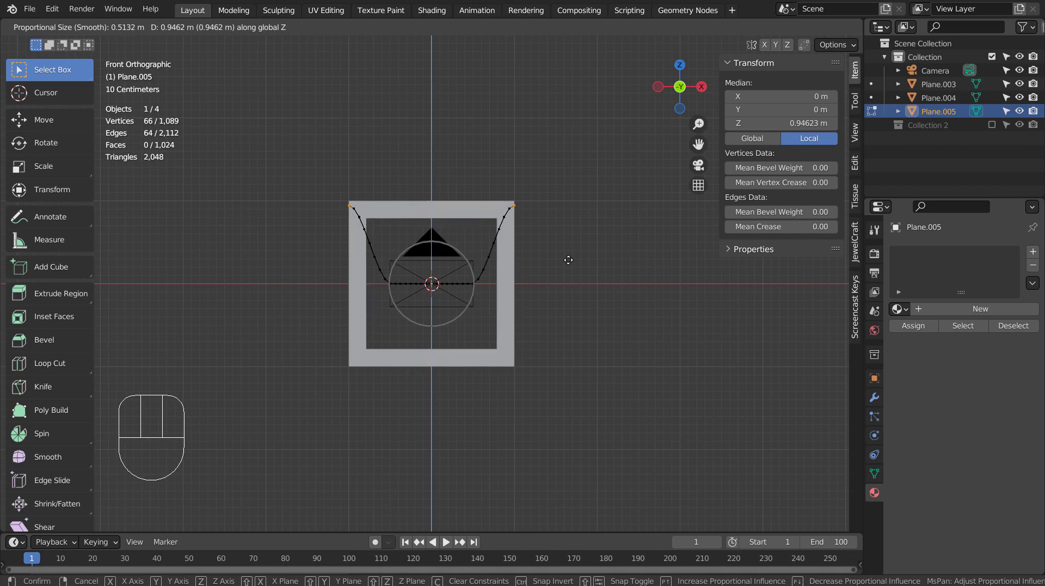
key(r)
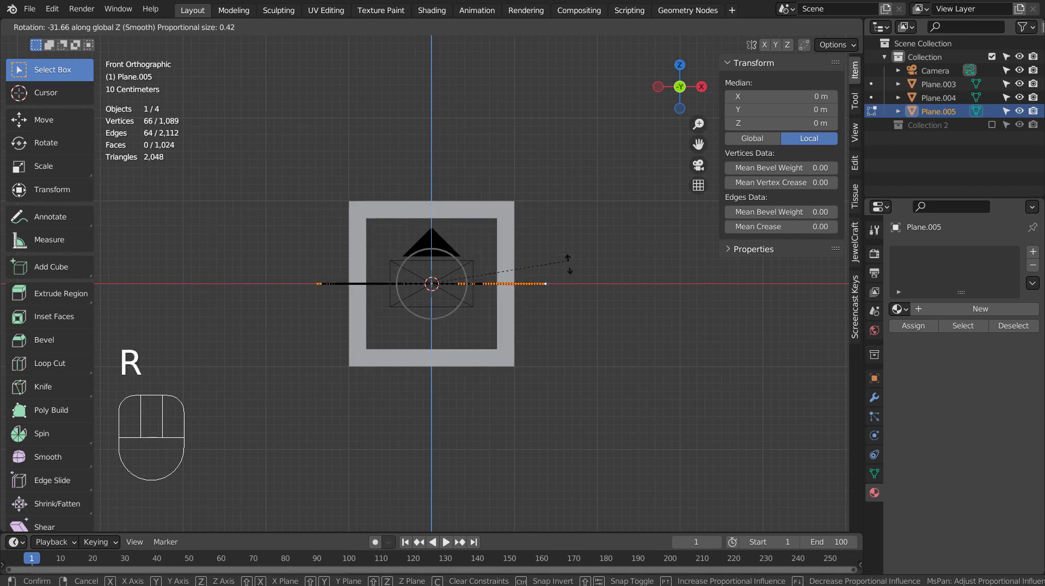
click(580, 212)
key(ctrl+z)
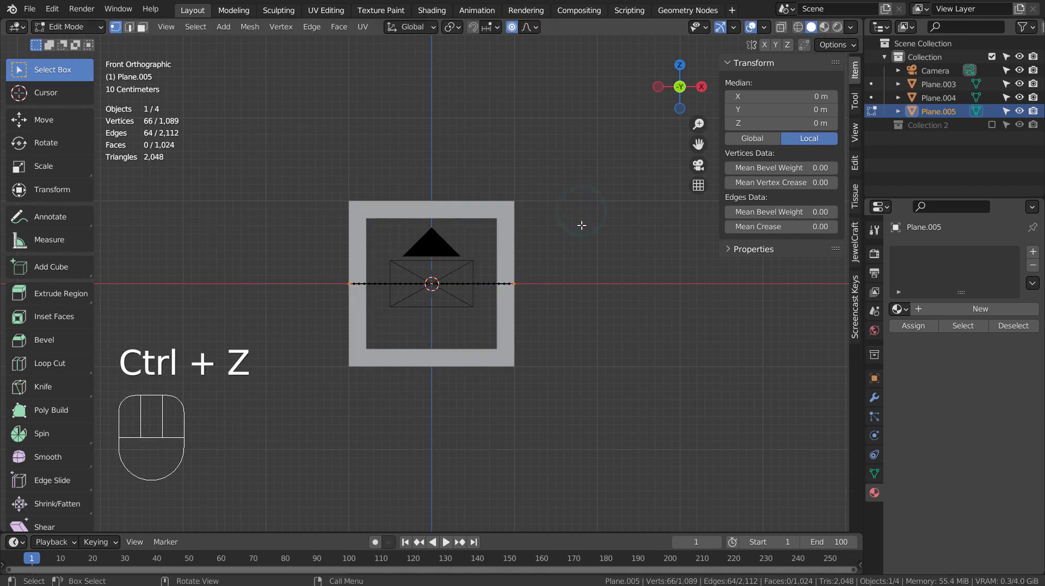
- Raise the edge columns about 0.95 m along Z with smooth proportional falloff
key(g)
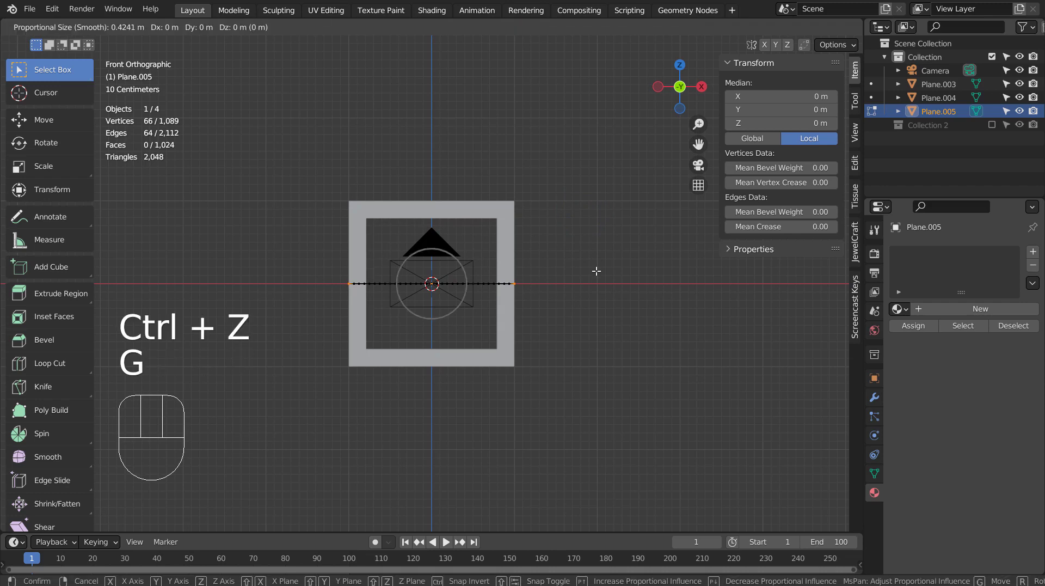
key(z)
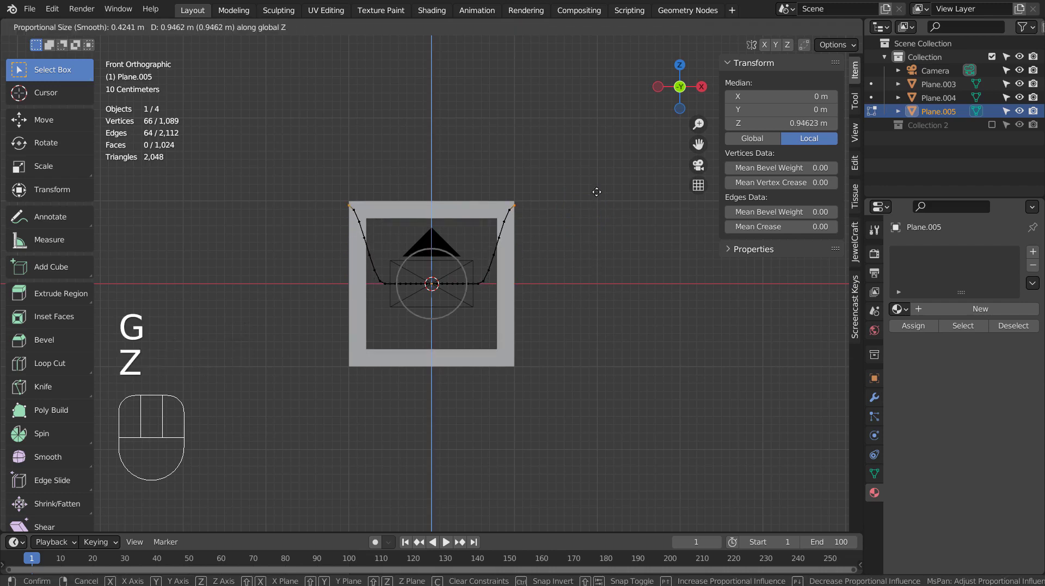
scroll(597, 191, down, 8)
scroll(597, 191, up, 1)
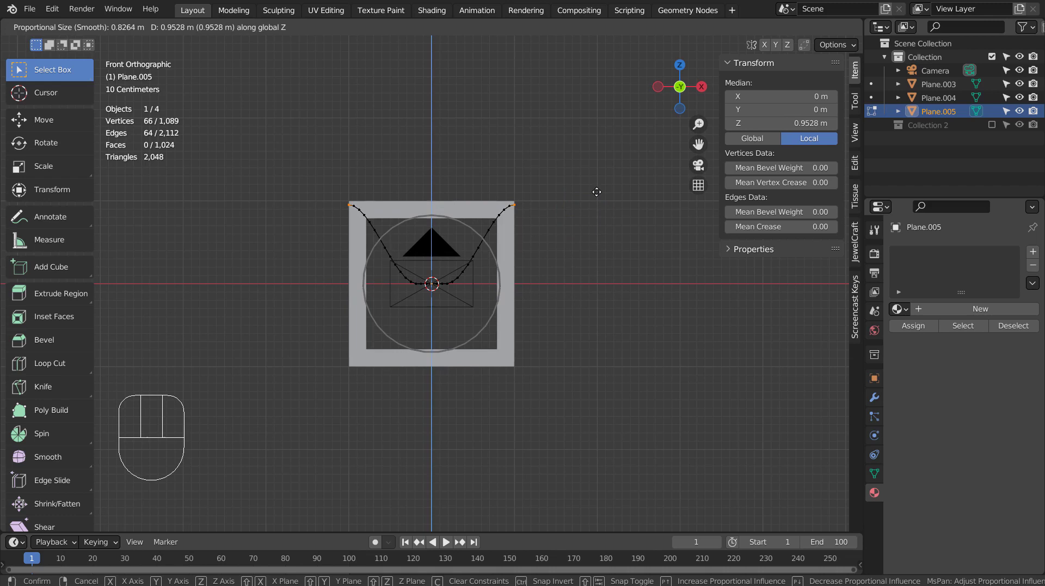
click(596, 191)
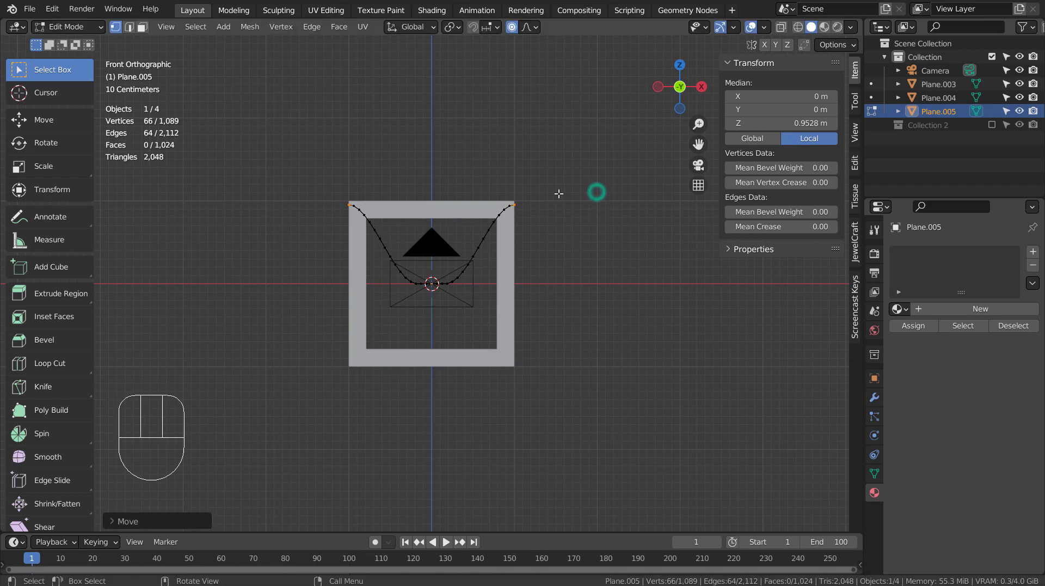
- Try twisting around the top-right corner vertex, undo it, and orbit into perspective
click(515, 206)
key(r)
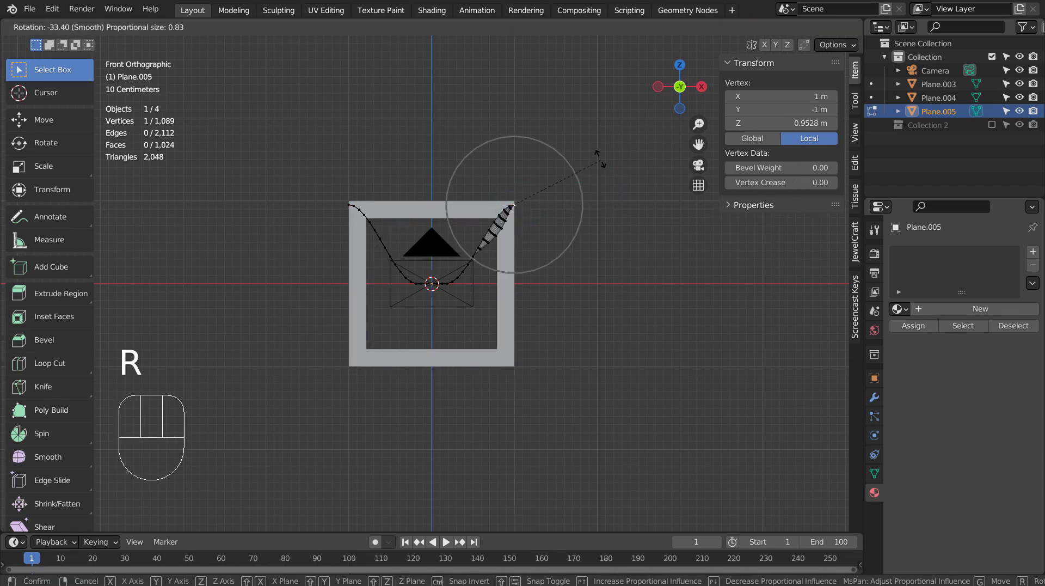
key(ctrl+z)
middle_drag(599, 156, 555, 261)
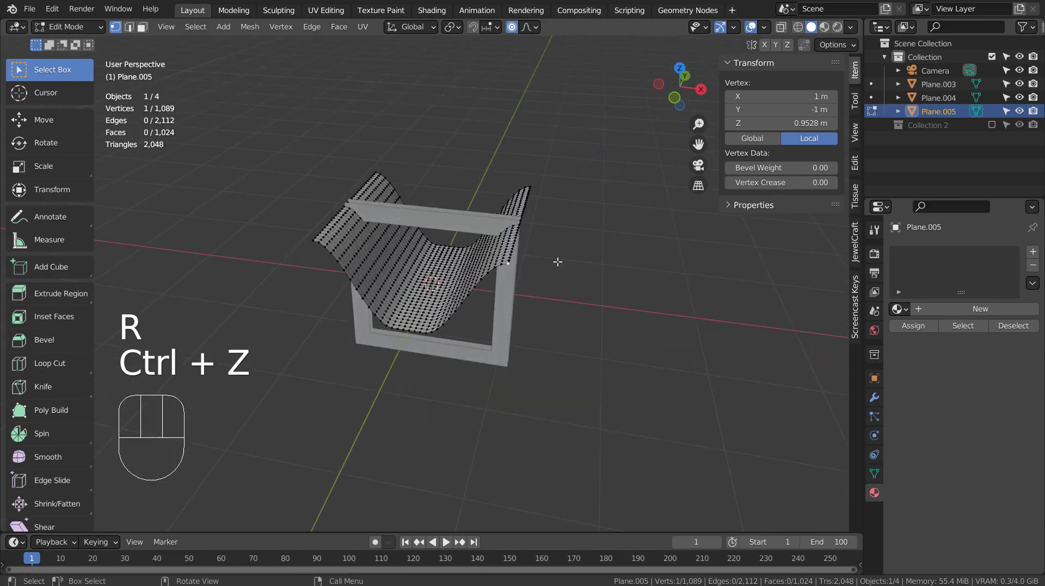
- Rotate the plane's right edge loop with proportional falloff so it sweeps forward
key(2)
alt+click(524, 247)
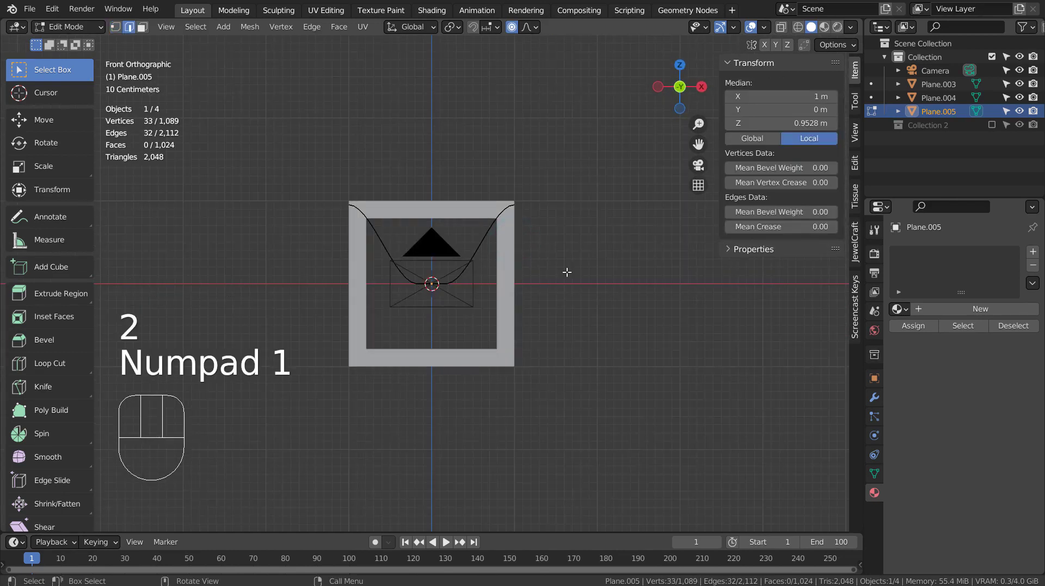
key(r)
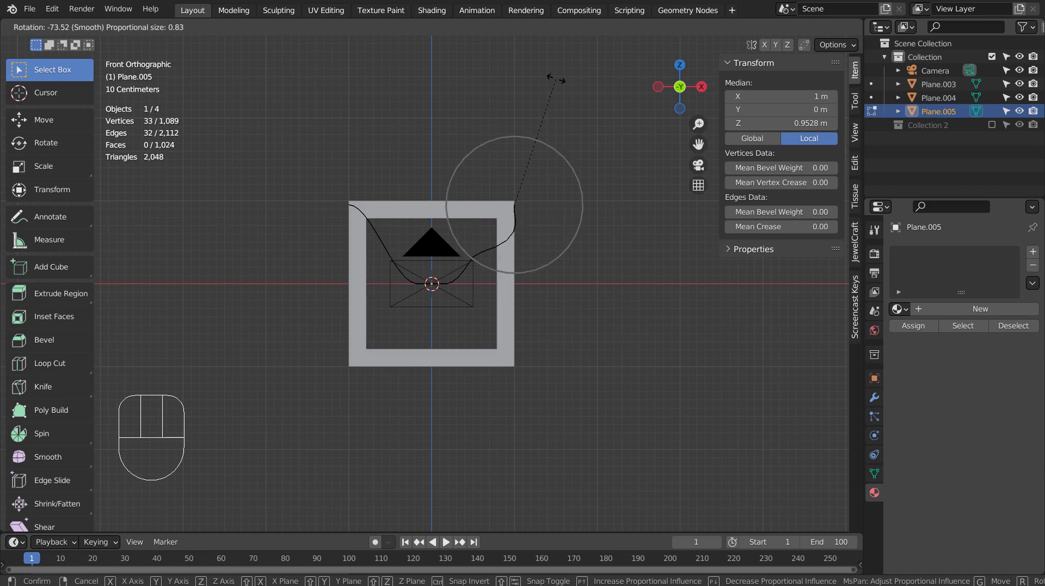
scroll(555, 80, down, 5)
click(555, 80)
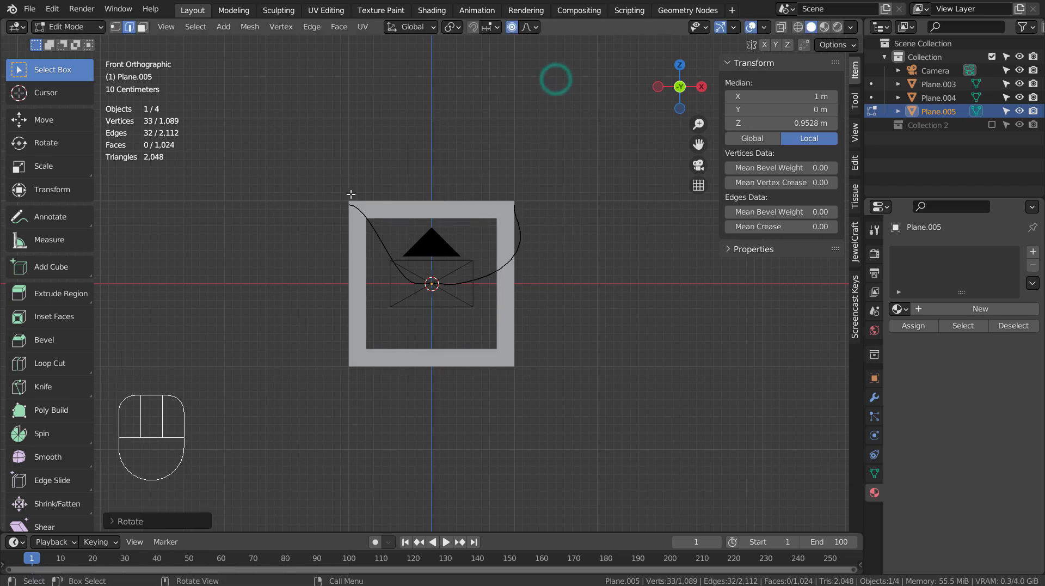
middle_drag(351, 194, 353, 234)
- Bend the left edge loop the same way from the front view, then return to Object Mode
alt+click(339, 236)
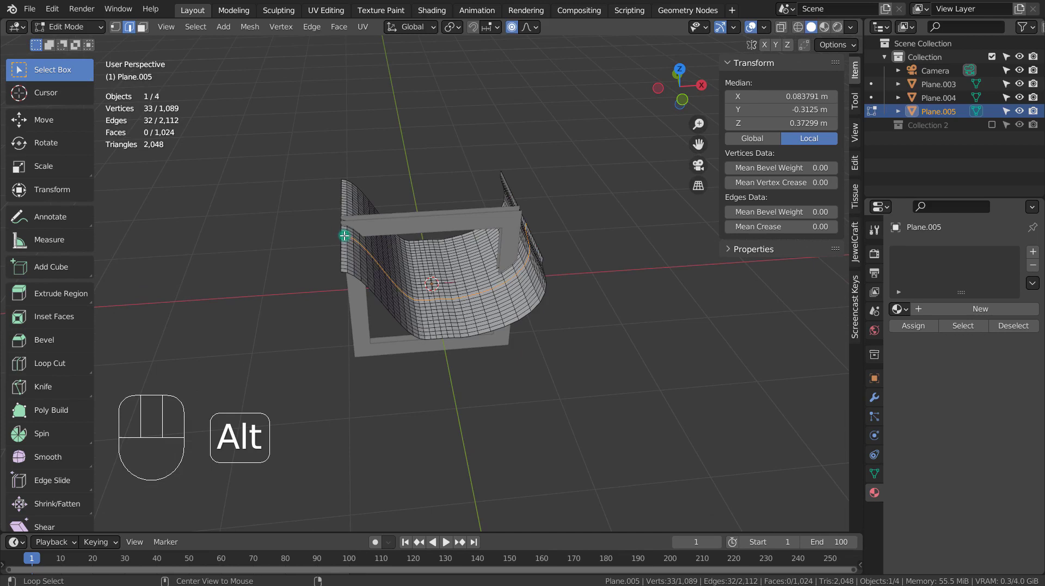
alt+click(340, 236)
key(KP_1)
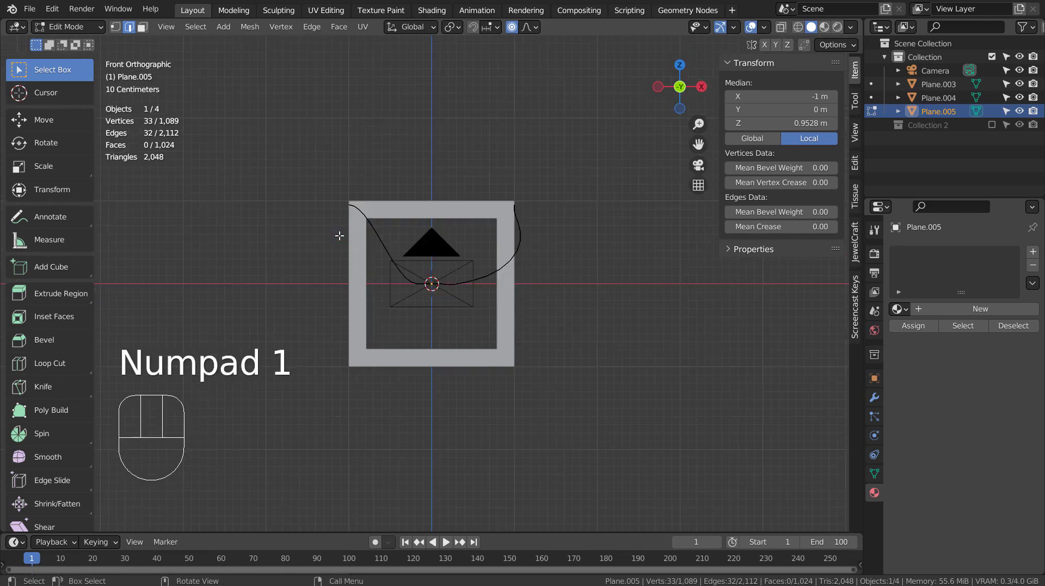
key(r)
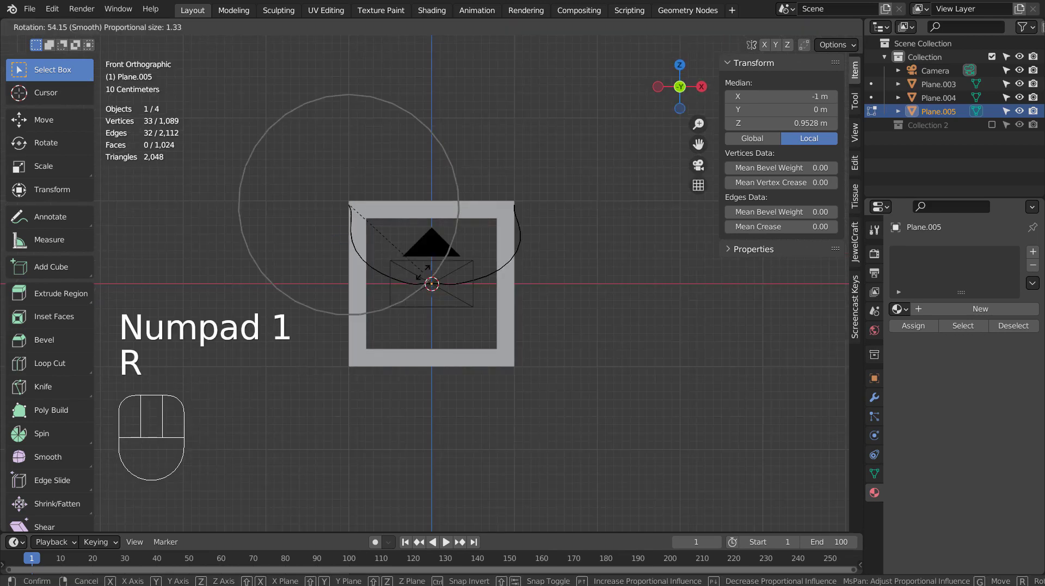
click(396, 279)
key(Tab)
middle_drag(515, 184, 588, 294)
- Rotate the curved sheet 90° about X so it stands upright
key(r)
key(x)
key(9)
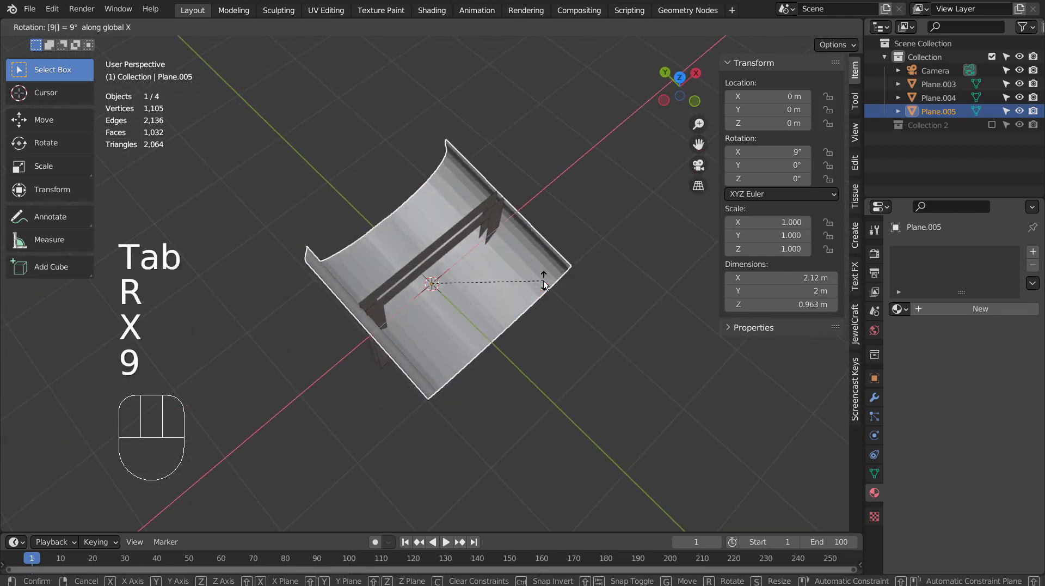
key(0)
key(Return)
key(KP_1)
- Scale the sheet to about 2.17 and move it along Y behind the frame
key(s)
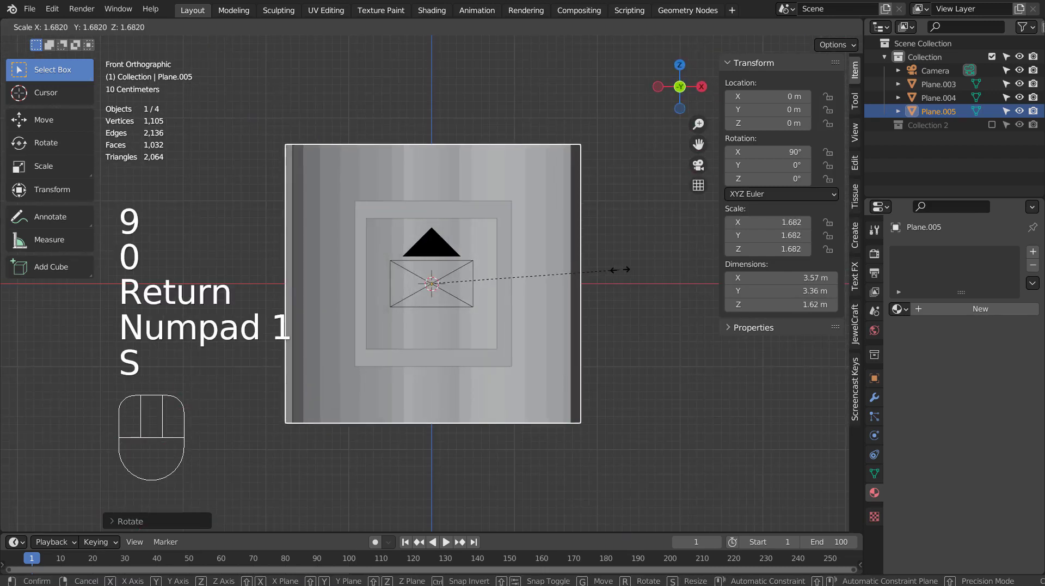
click(673, 272)
middle_drag(673, 273, 576, 399)
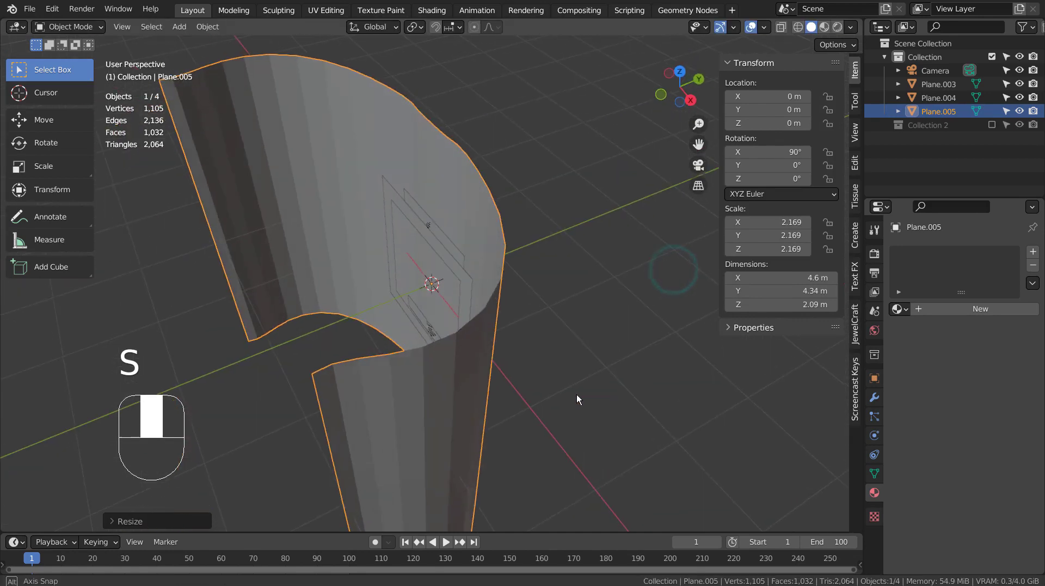
key(g)
key(y)
click(636, 377)
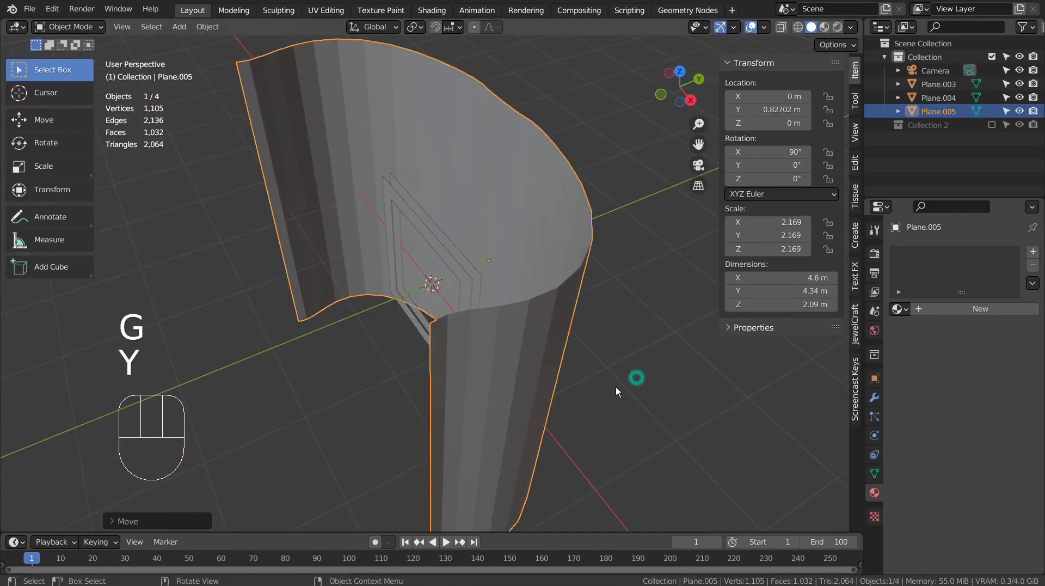
middle_drag(616, 386, 648, 338)
- Randomize all the sheet's faces with a 0.26 m amount into spiky shards
key(Tab)
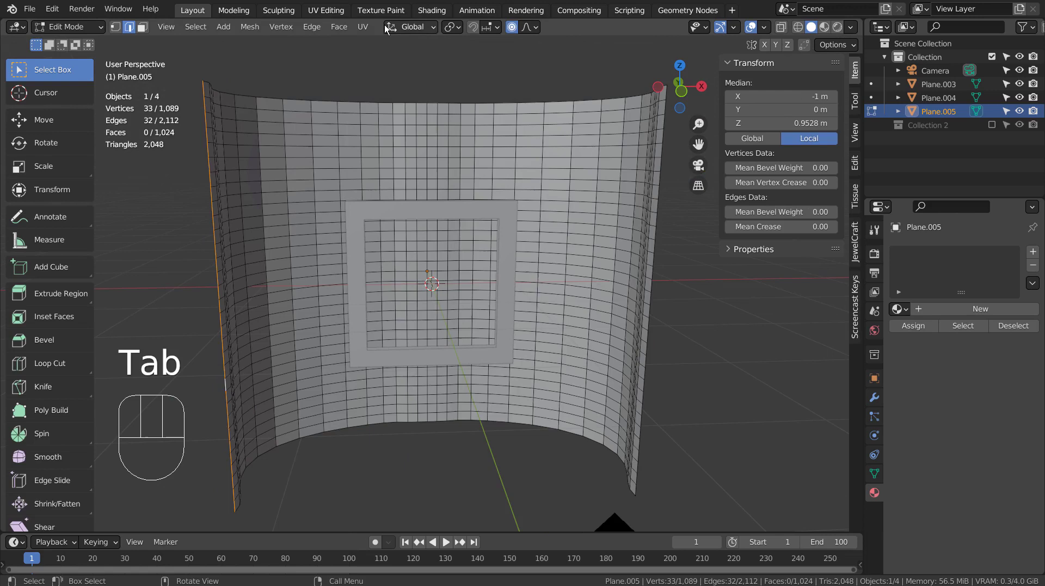
key(a)
key(3)
key(a)
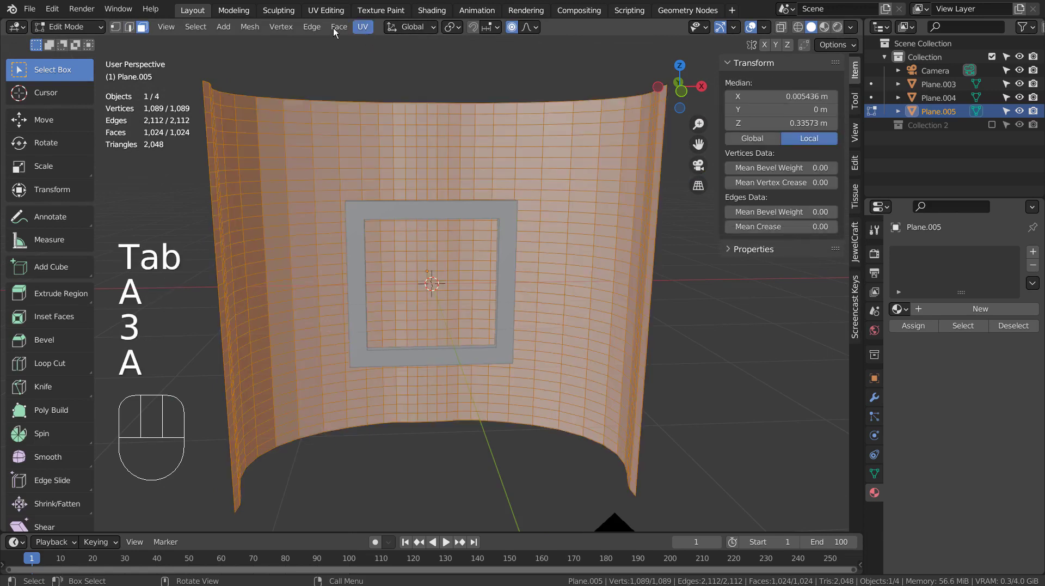
click(250, 27)
mouse_move(291, 43)
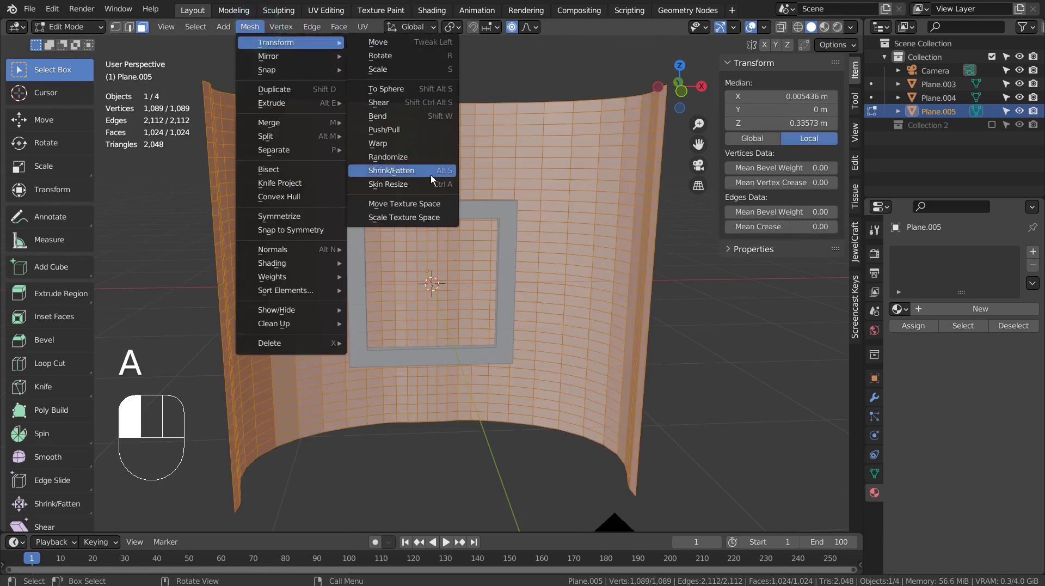
click(426, 156)
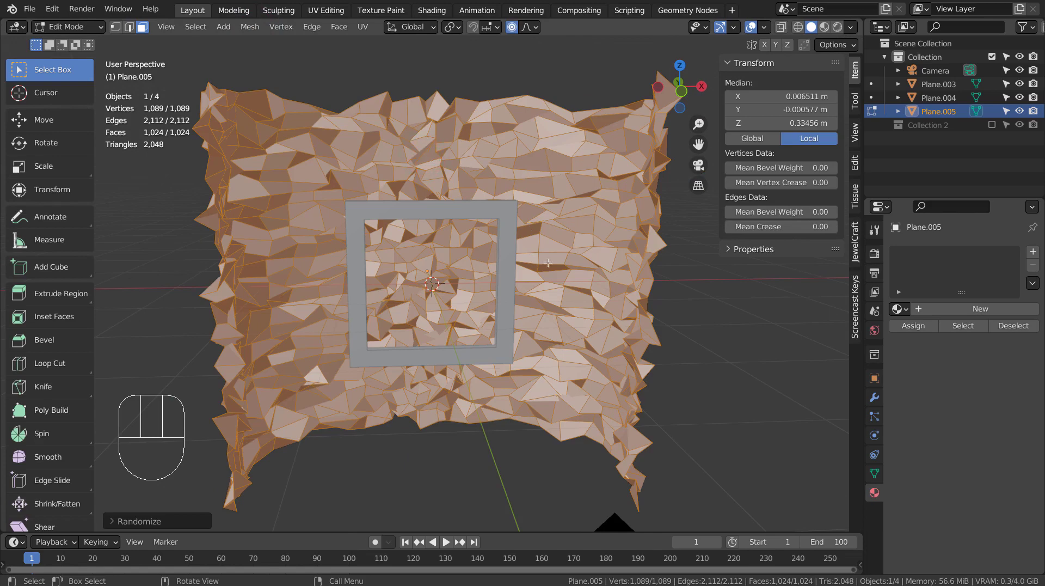
click(161, 522)
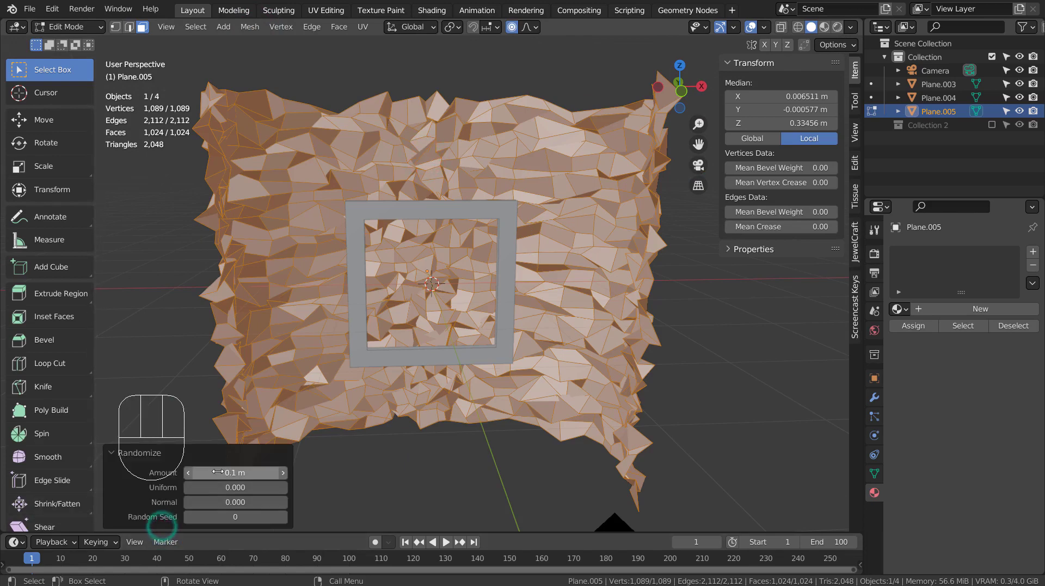
drag(217, 471, 239, 471)
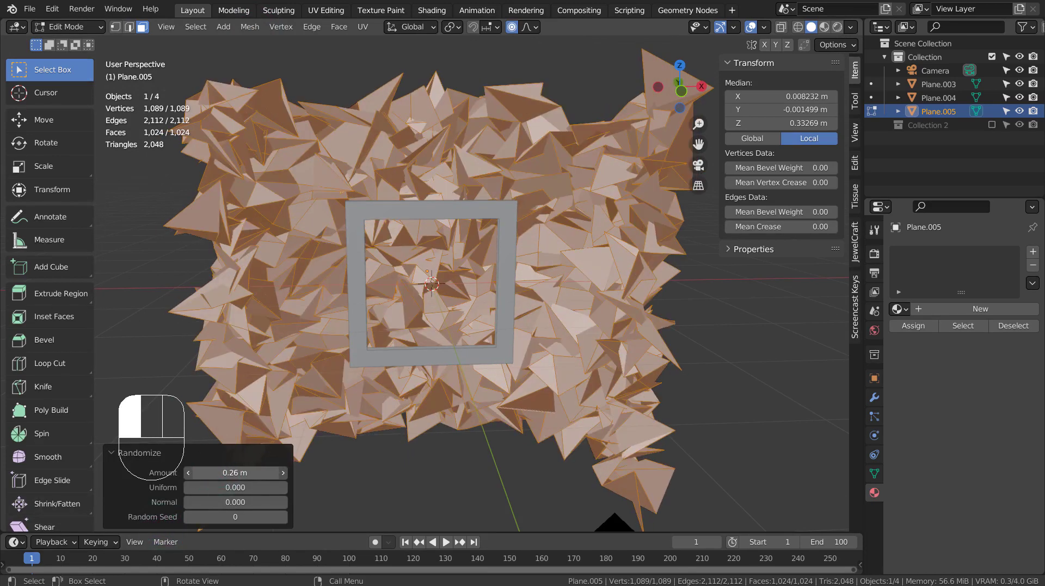
- Back in object mode, assign the existing Material.003 to the shard sheet Plane.005
key(Tab)
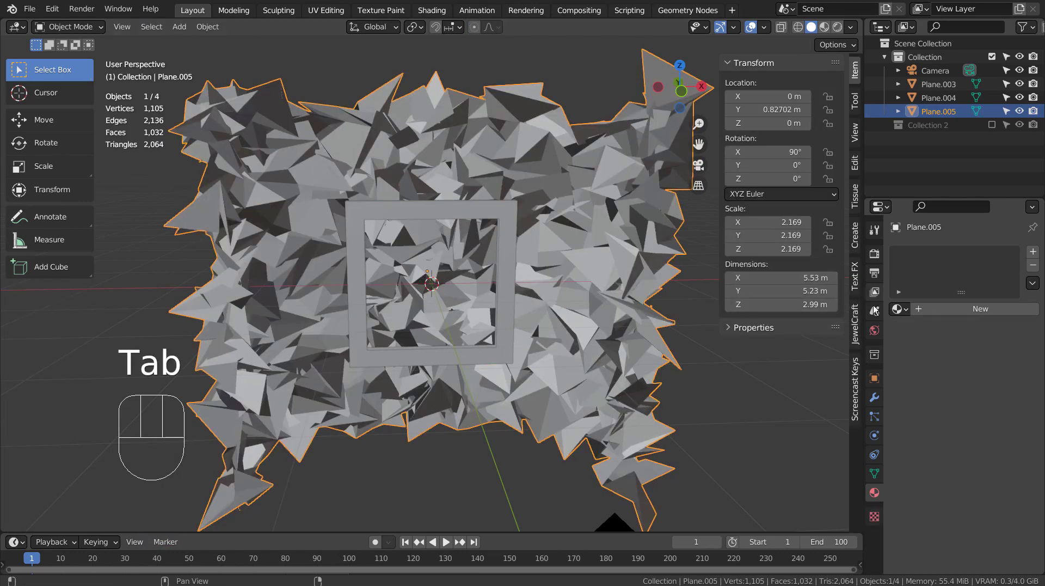
click(898, 309)
click(893, 366)
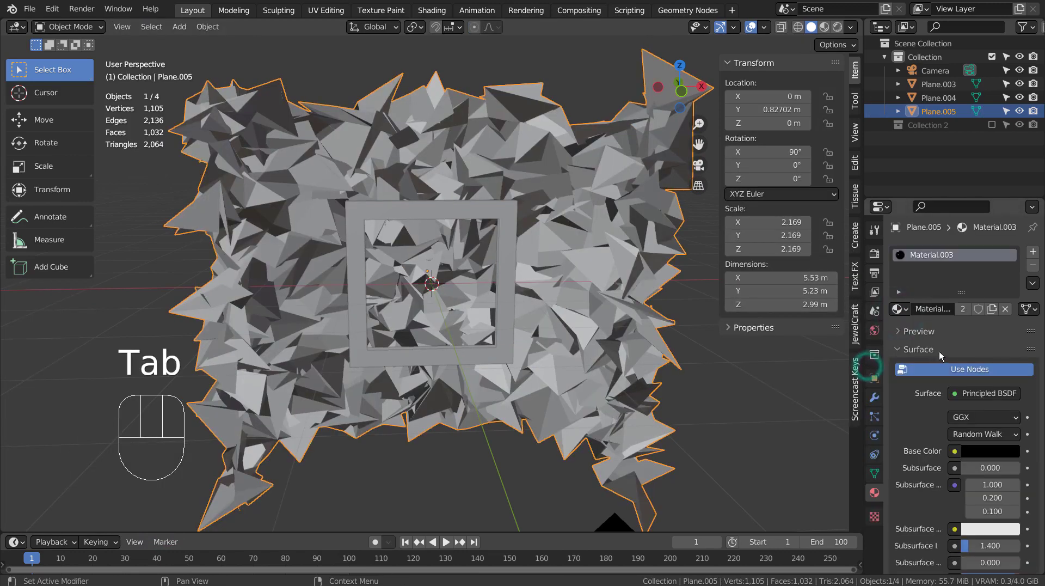
scroll(953, 383, down, 4)
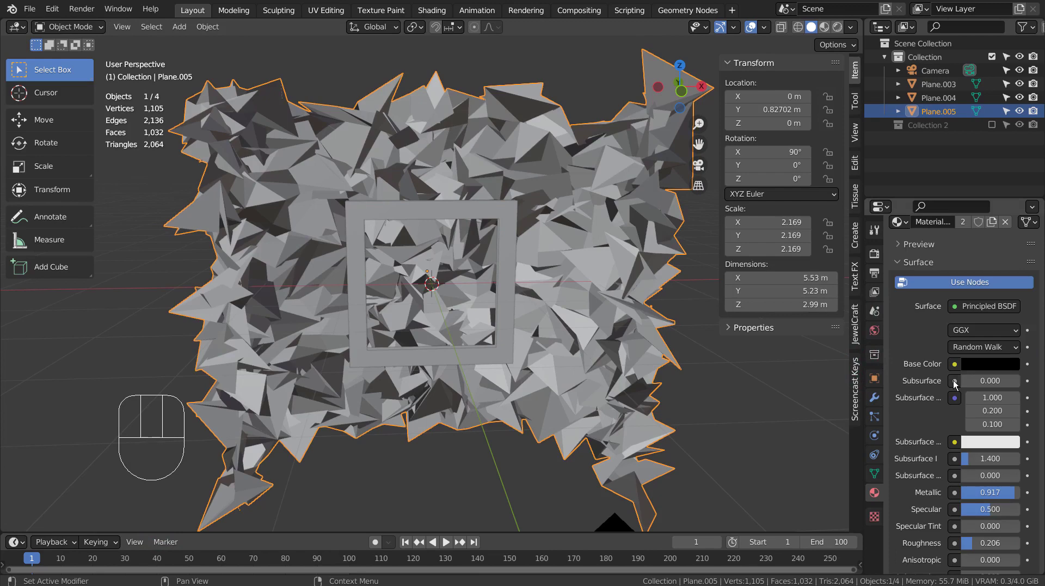
scroll(953, 383, up, 4)
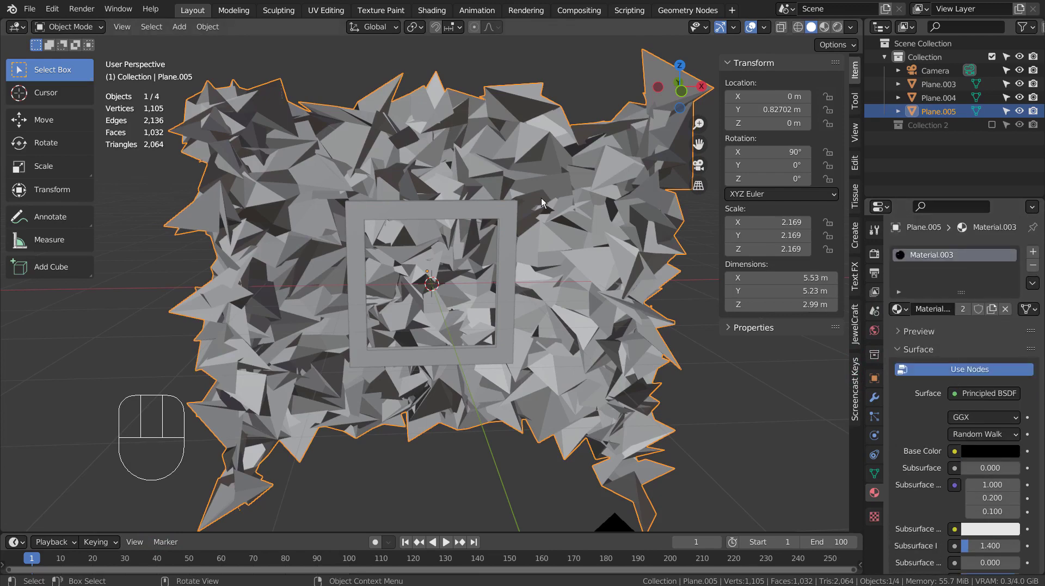
- In the Shading workspace, inspect Material.003's nodes with the node editor maximized, then restore the layout
click(431, 10)
key(ctrl+space)
scroll(443, 439, down, 1)
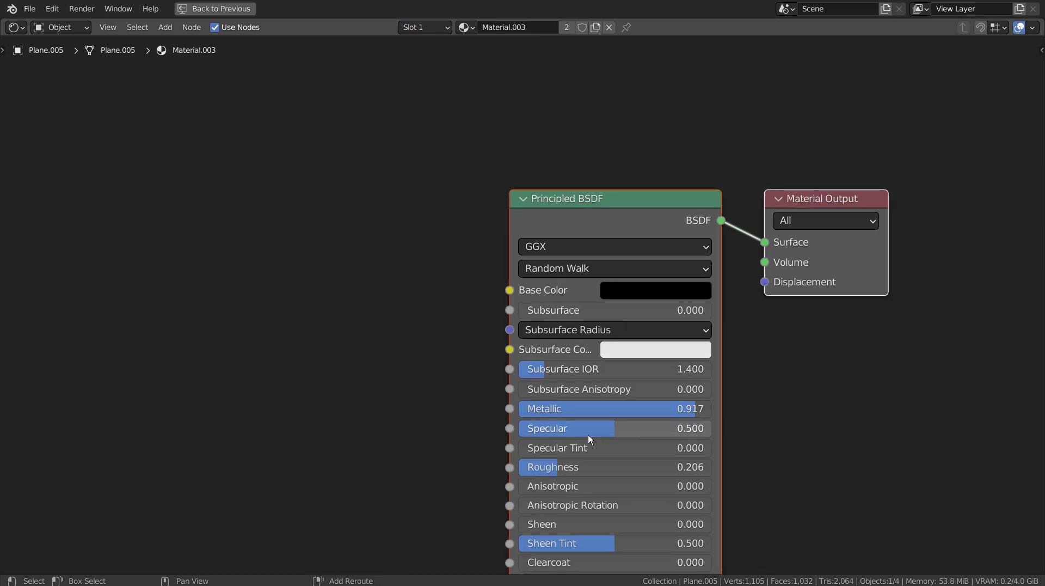
middle_drag(390, 352, 253, 216)
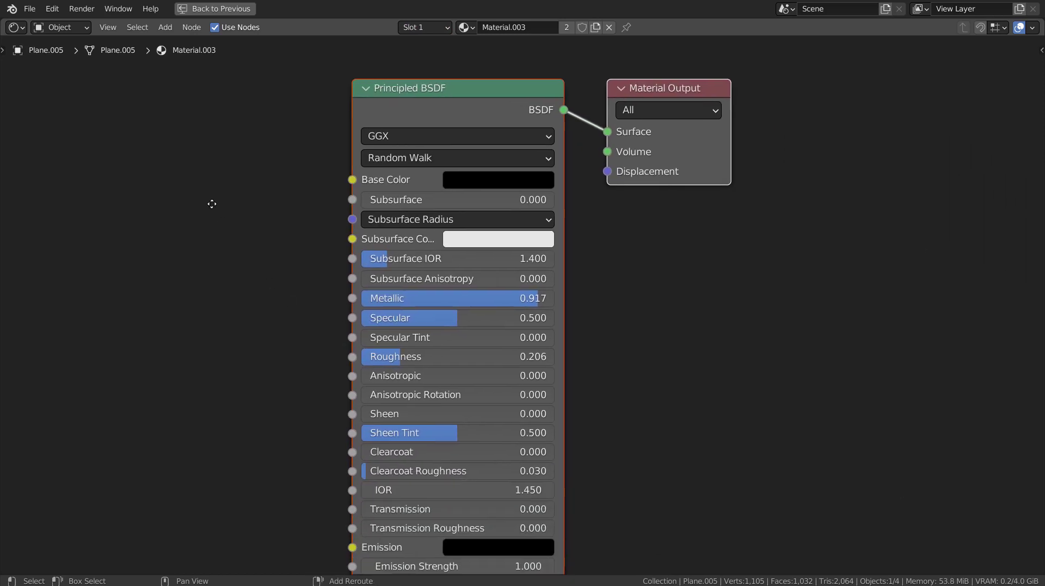
scroll(253, 216, down, 1)
scroll(253, 217, down, 1)
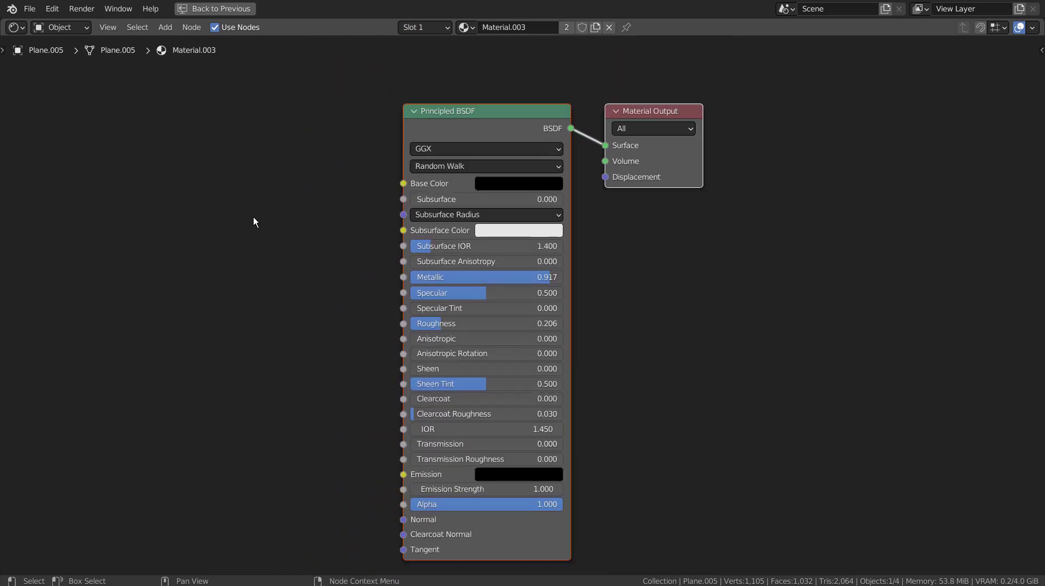
scroll(229, 214, down, 1)
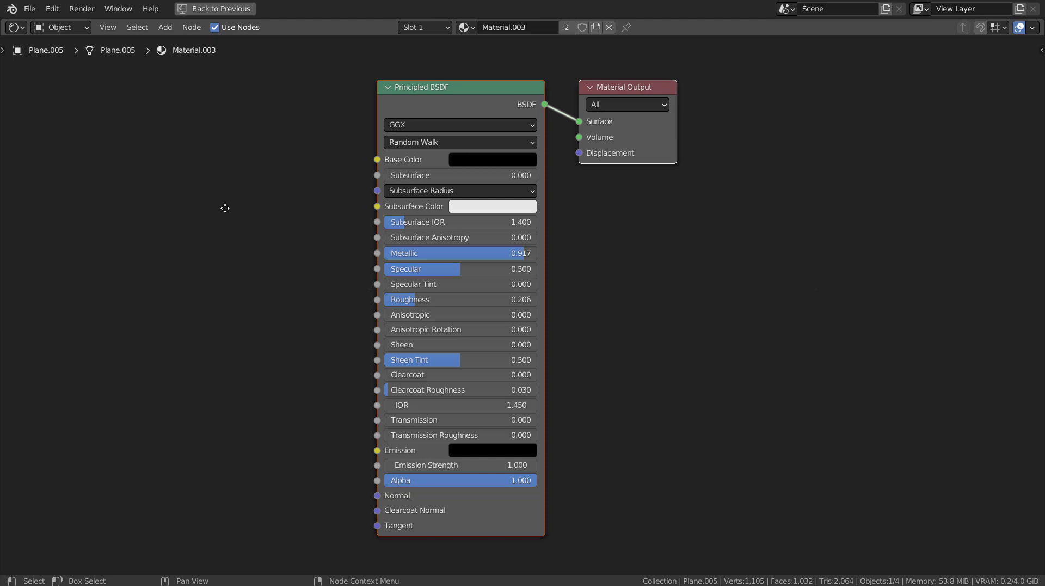
key(ctrl+space)
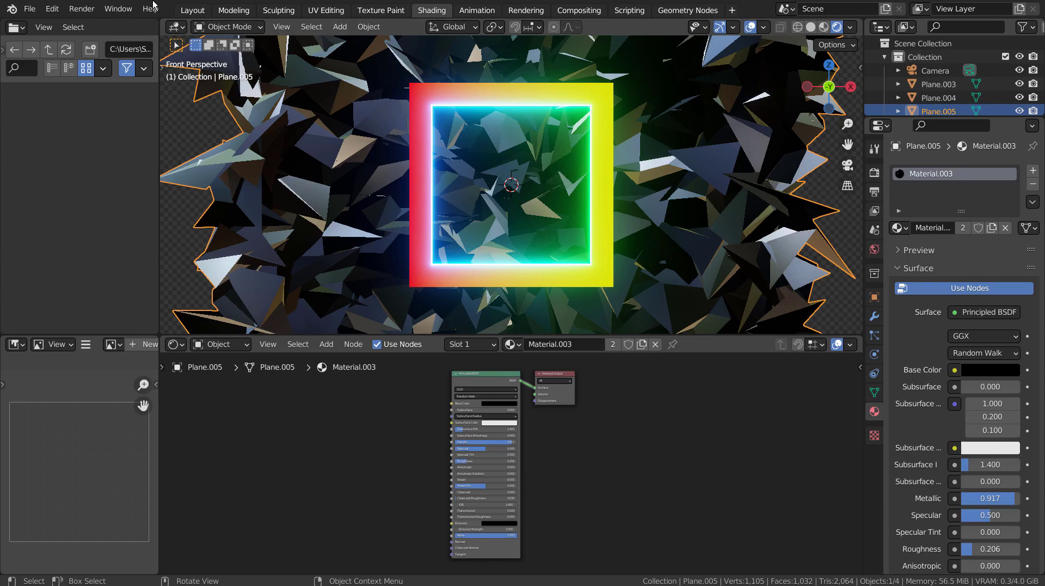
- In Layout, hide Plane.003, Plane.004 and Plane.005, show Collection 2's shards, and view through the camera
click(198, 10)
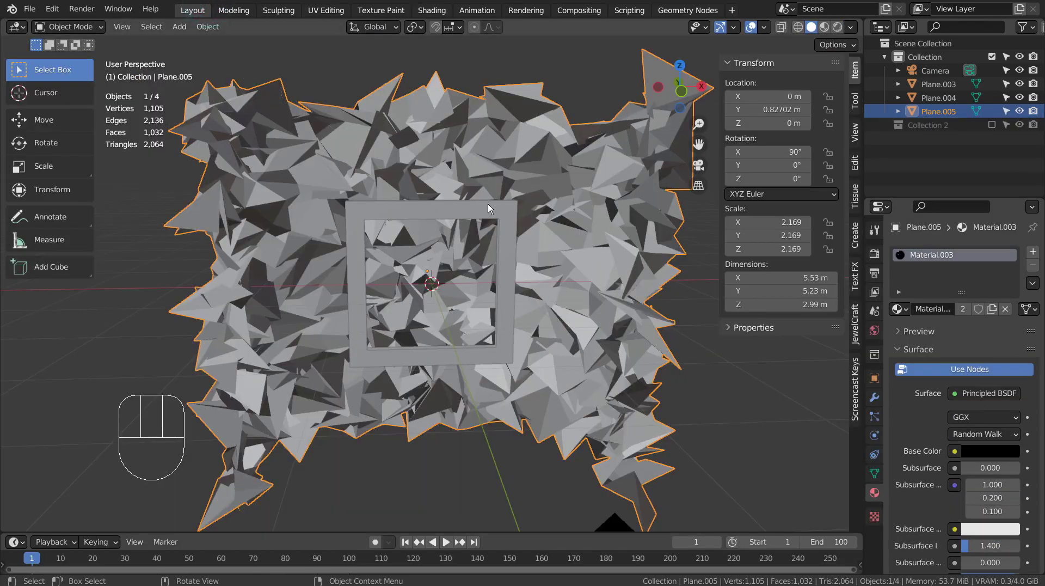
mouse_move(488, 203)
middle_down()
mouse_move(498, 250)
mouse_move(636, 309)
mouse_move(621, 244)
middle_up()
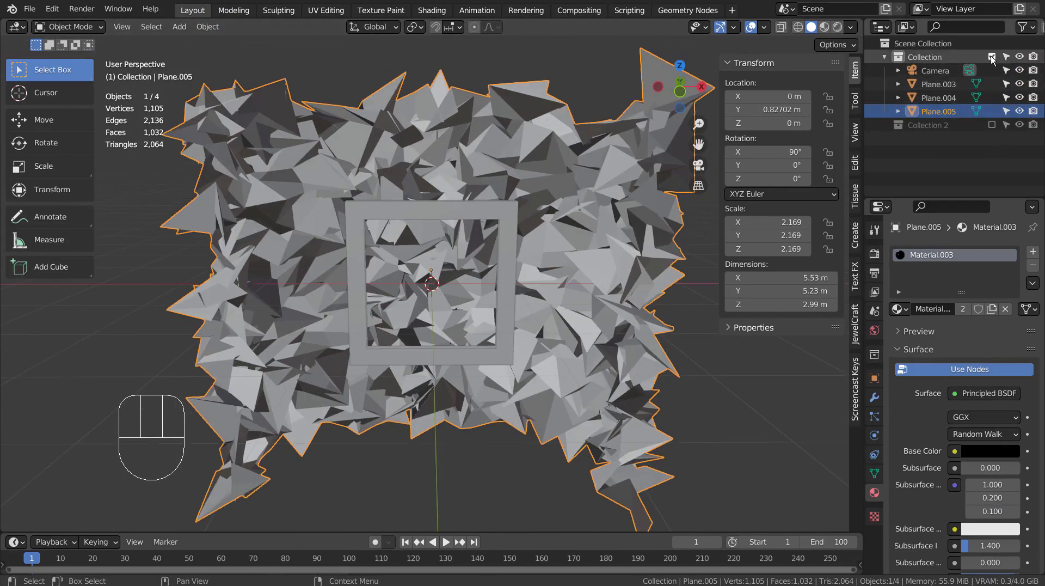
click(1018, 85)
drag(1019, 98, 1019, 112)
click(991, 125)
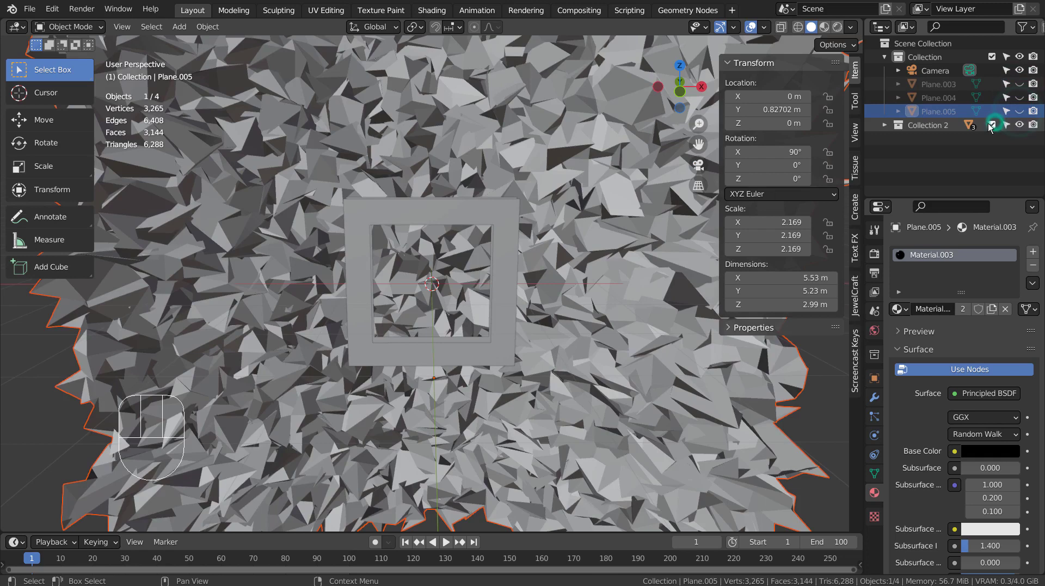
key(KP_0)
- Switch the viewport to Rendered shading and enlarge the camera view to fill the window
click(841, 30)
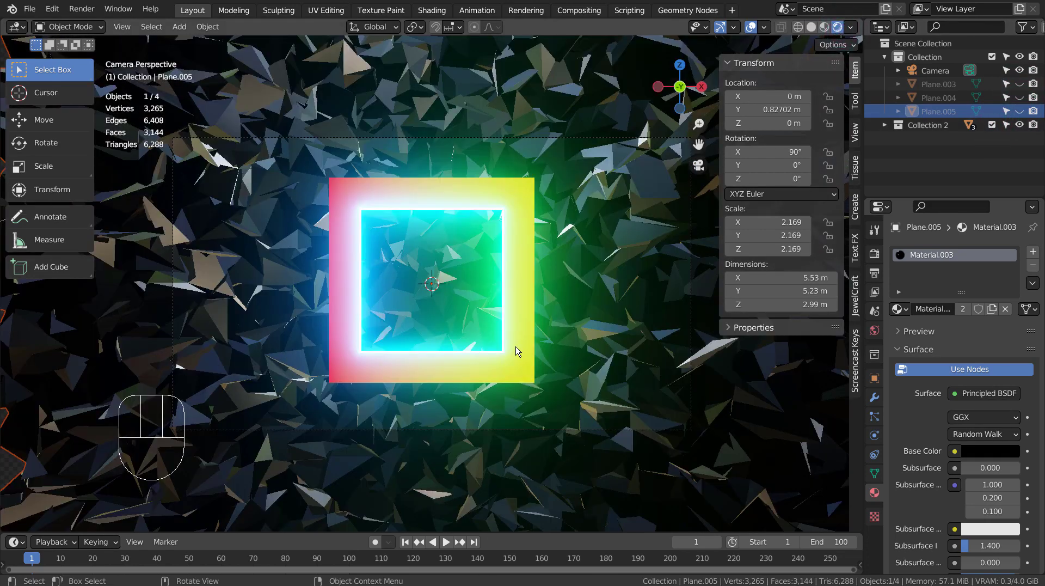
key(ctrl+alt+space)
key(Home)
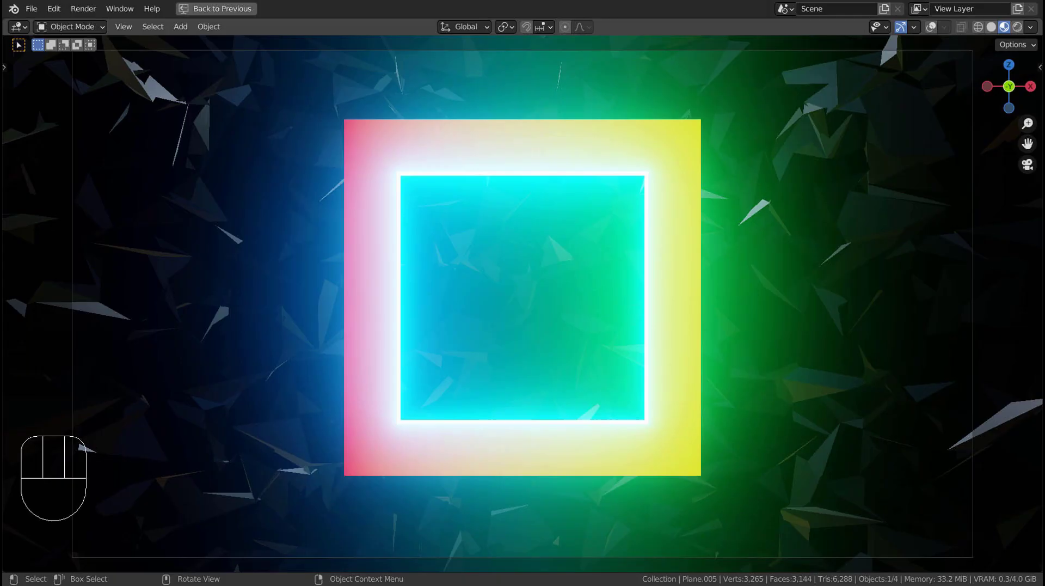